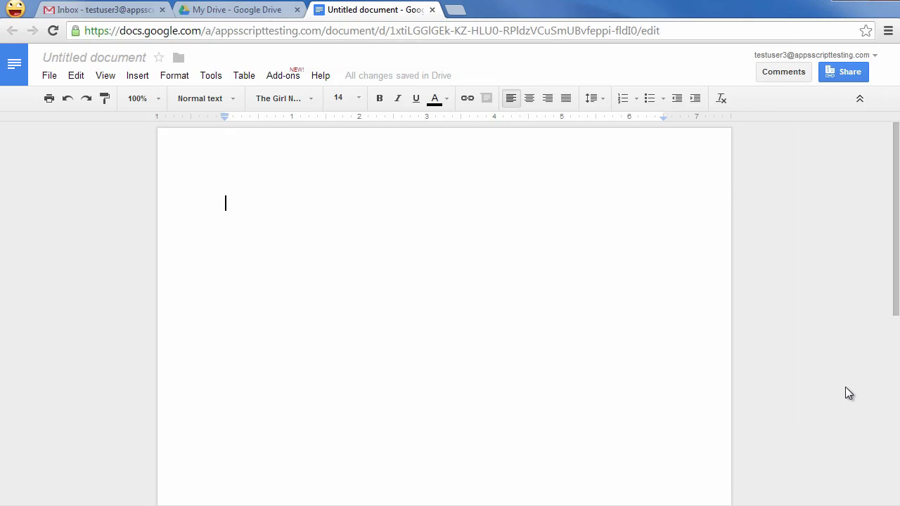
- Paste the Cookie Monster cupcake image centred and put the caret on the empty line below
key("ctrl+v")
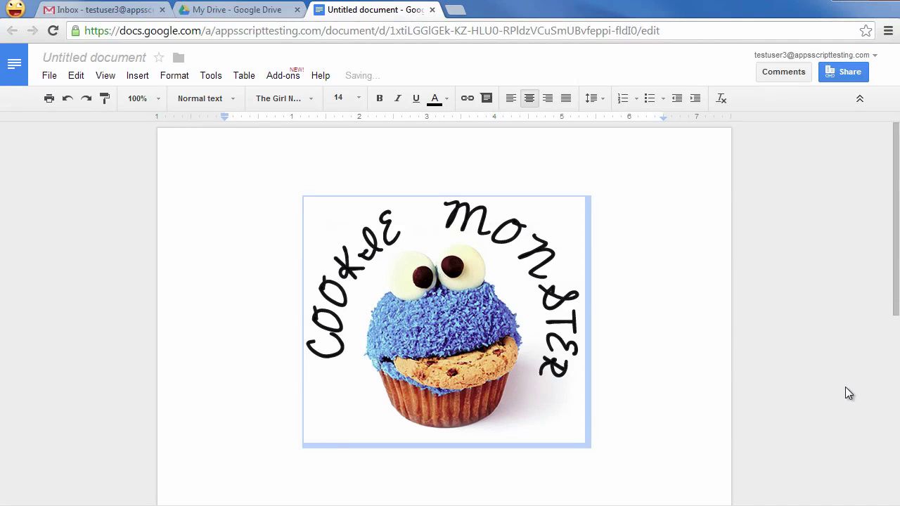
left_click(849, 392)
left_click(555, 464)
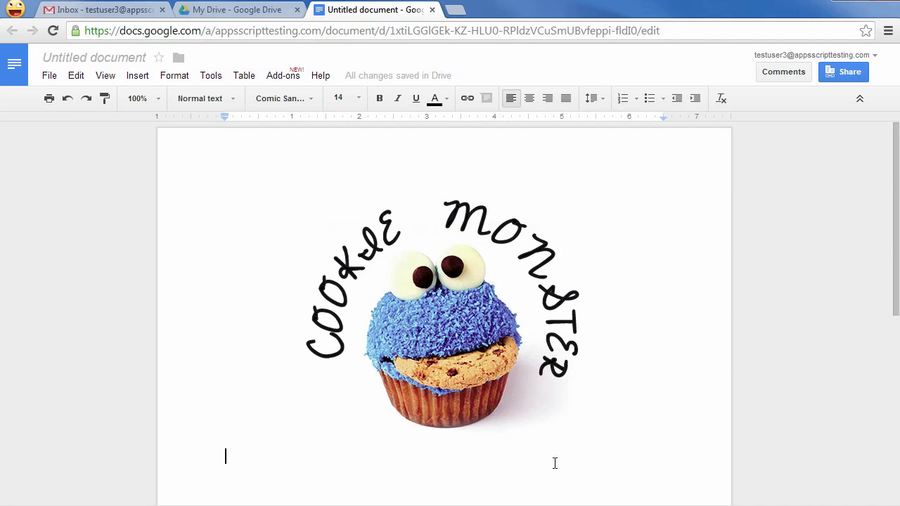
- Rename the document to 'Cookie Monster Template'
left_click(116, 62)
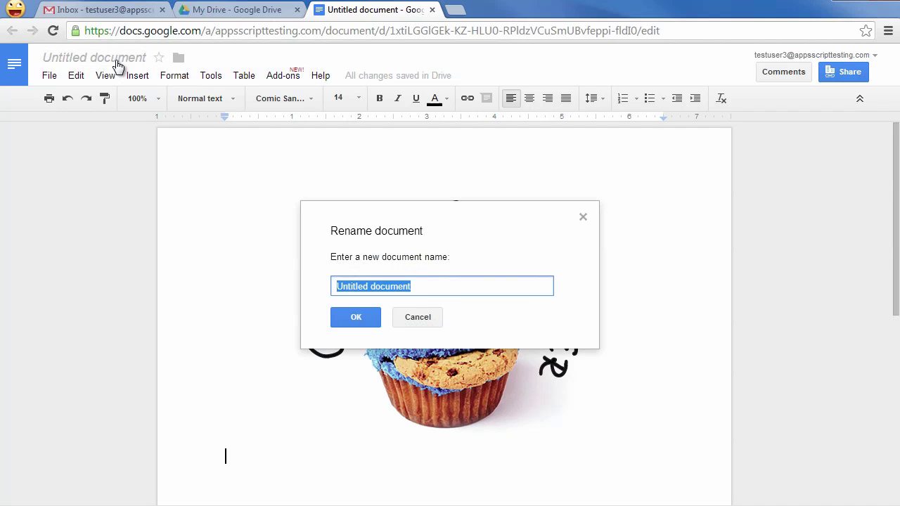
type("Cookie Monster")
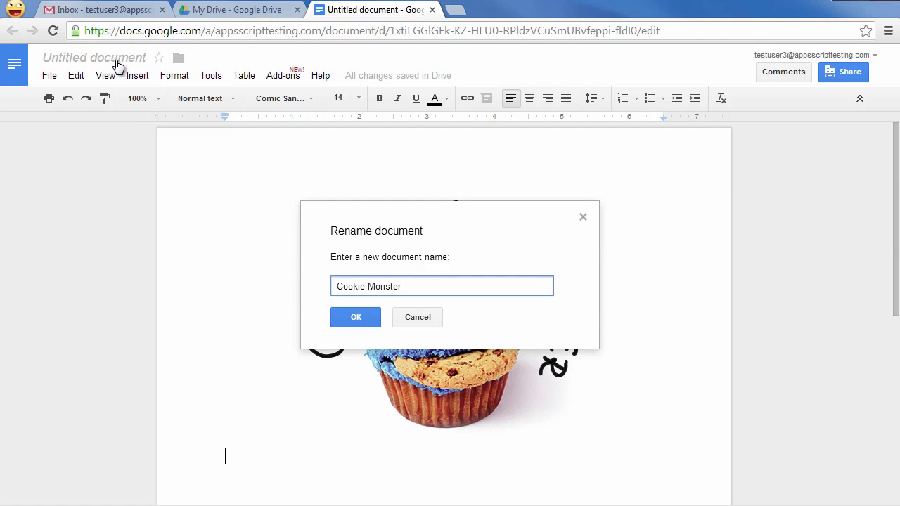
type(" Template")
key("Return")
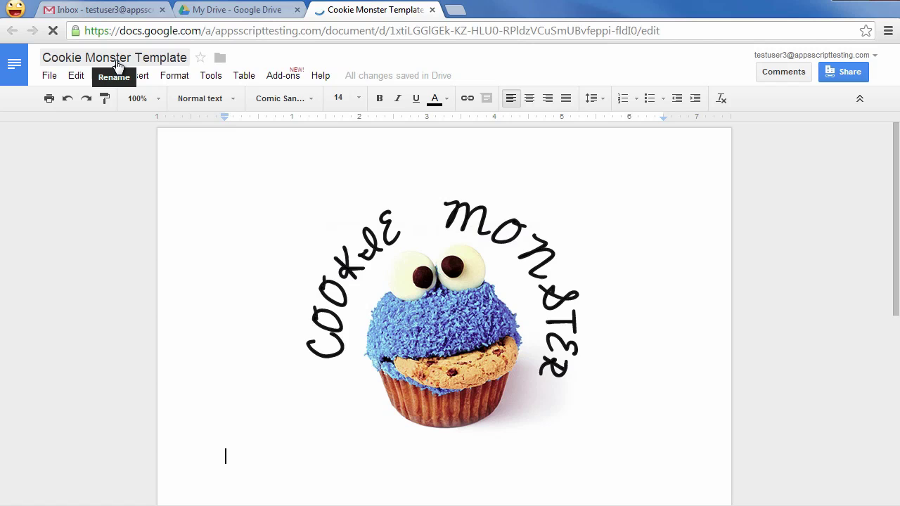
- Open the Ultradox Template Editor sidebar from Add-ons
left_click(288, 77)
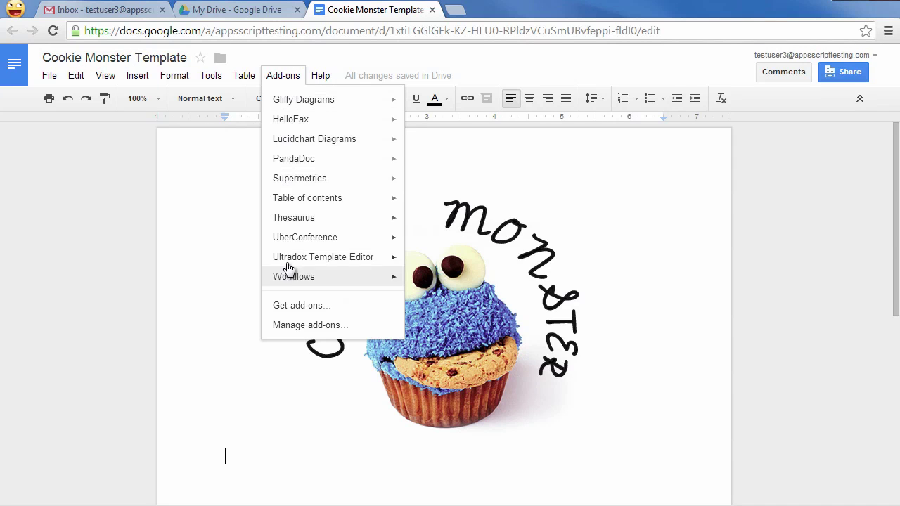
mouse_move(289, 261)
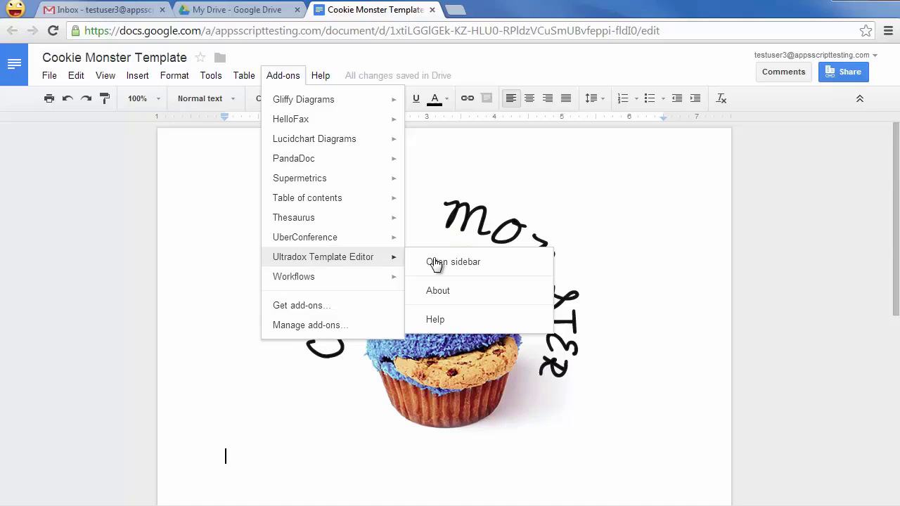
left_click(471, 261)
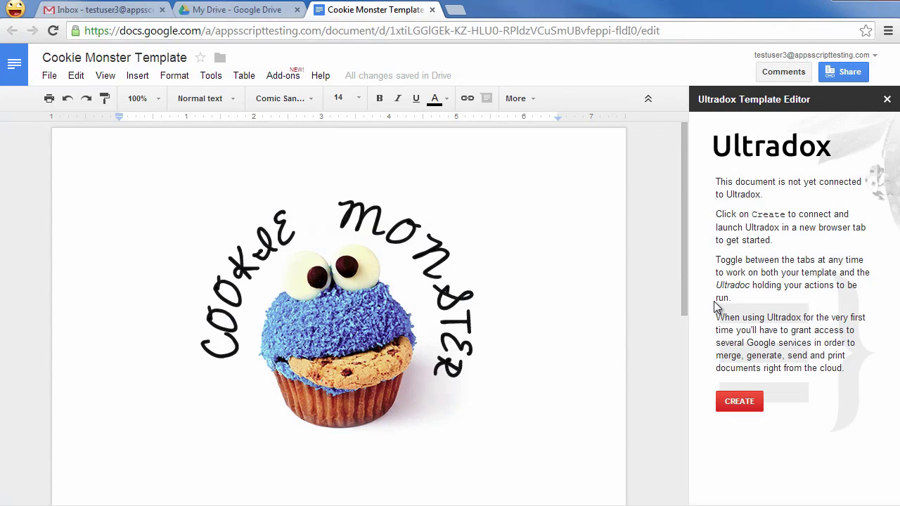
- Create a new Ultradoc, shorten its name to 'Cookie Monster', and describe it as 'Cookie Monster order'
left_click(742, 404)
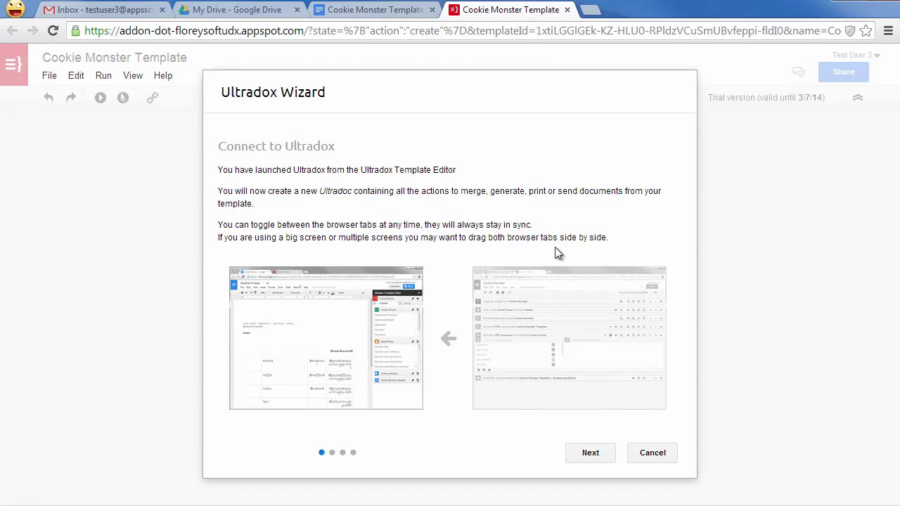
left_click(590, 458)
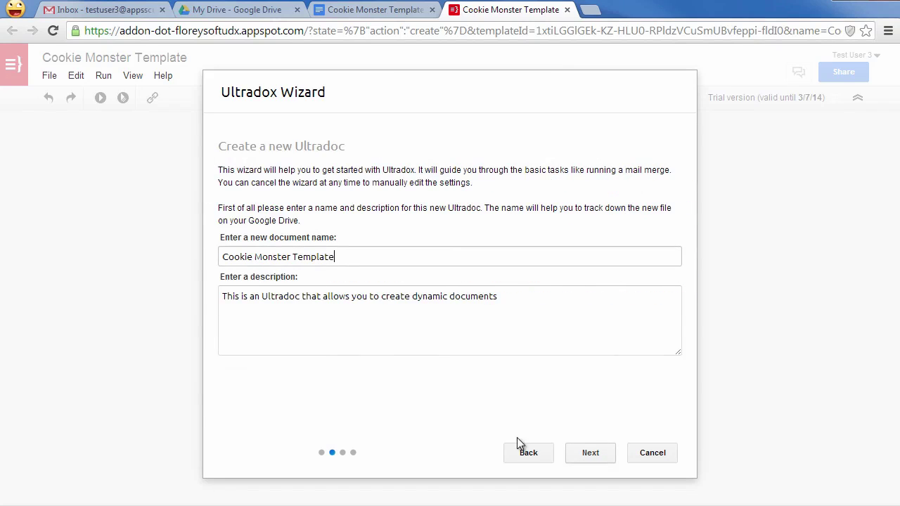
left_click_drag(289, 257, 415, 255)
key("BackSpace")
left_click(532, 303)
type("Cookie Monster order")
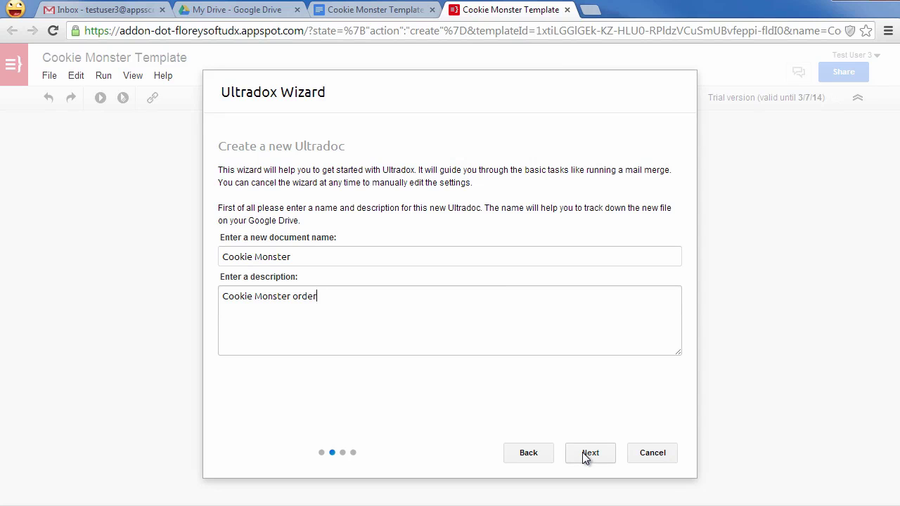
- Choose 'Trigger by Google Form' as the Ultradoc's document type and continue to form selection
left_click(582, 452)
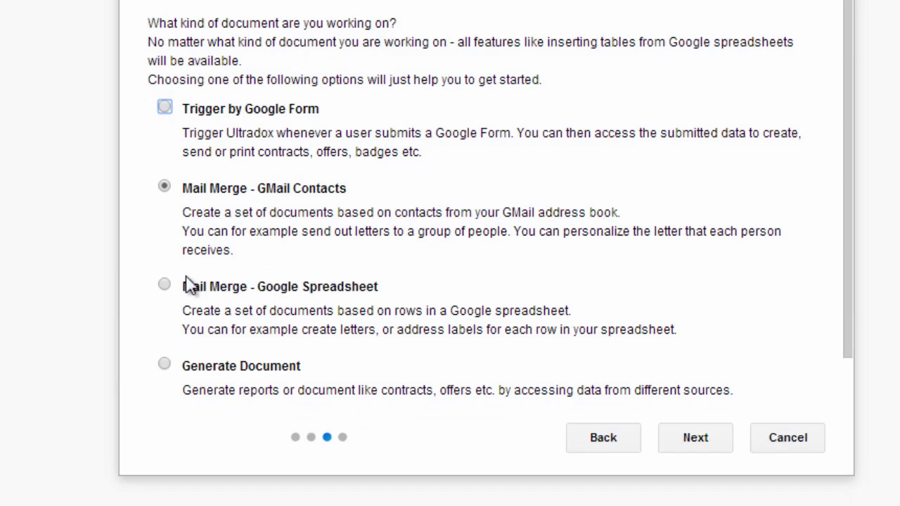
scroll(629, 287, "down", 2)
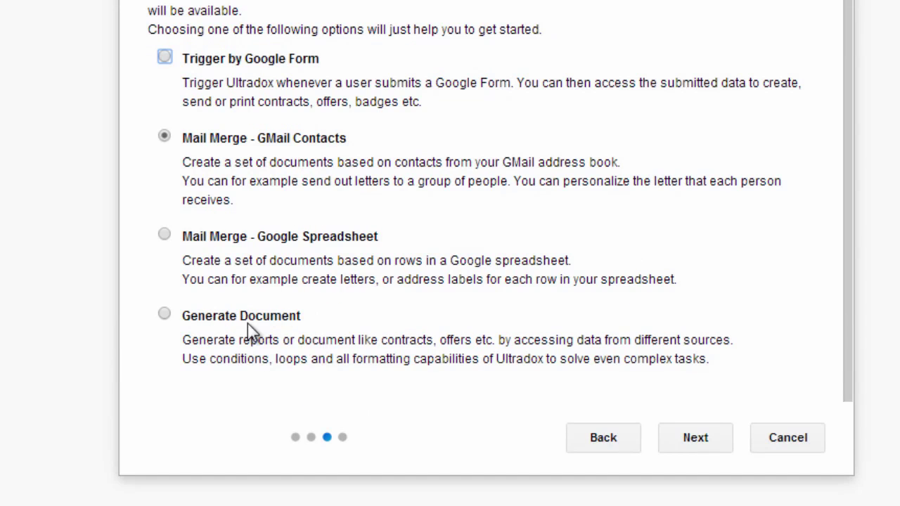
scroll(261, 340, "up", 2)
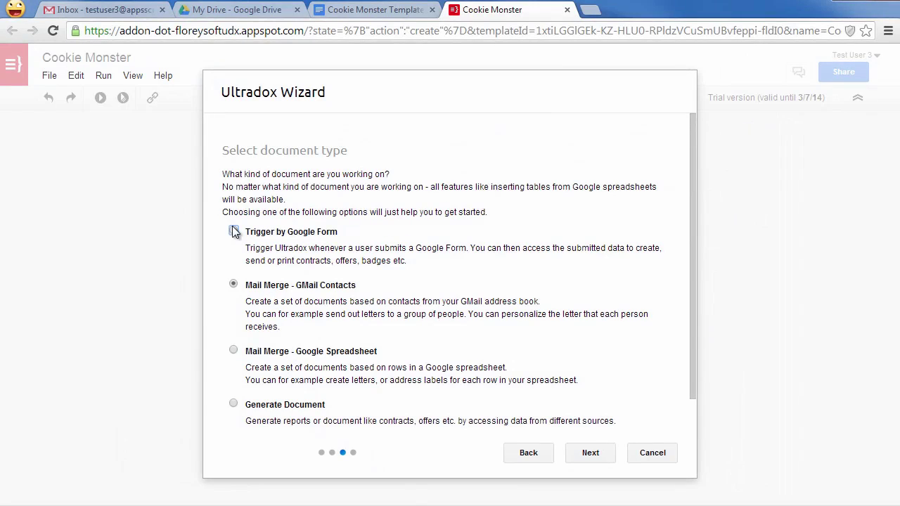
left_click(234, 232)
left_click(603, 454)
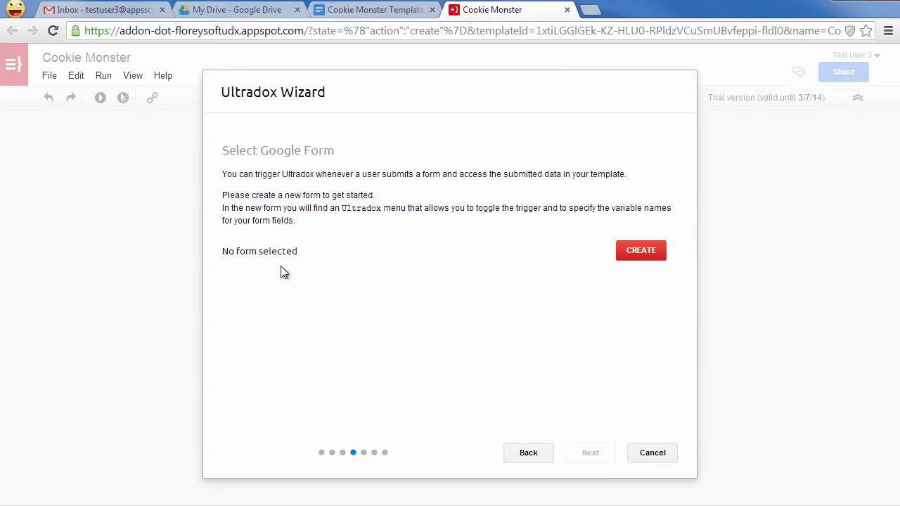
- Create a new Google Form through Ultradox and open the resulting Cookie Monster Form
left_click(637, 256)
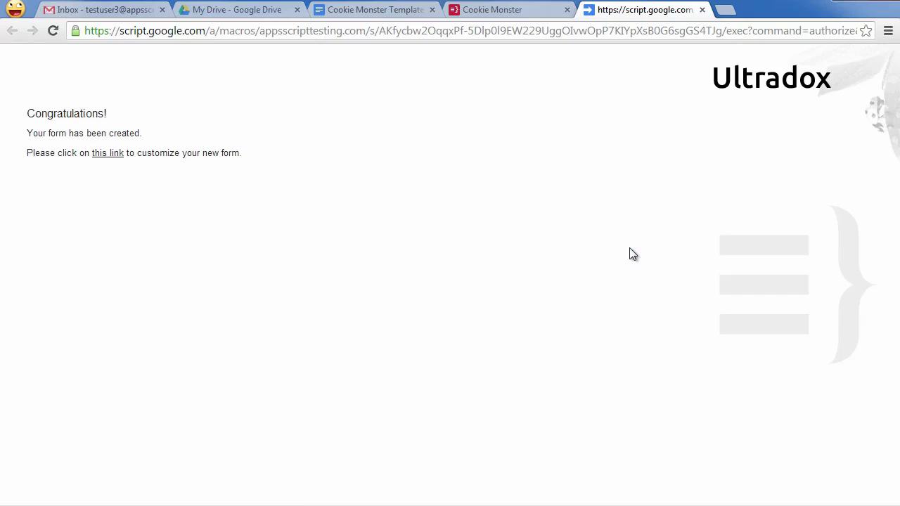
left_click(116, 154)
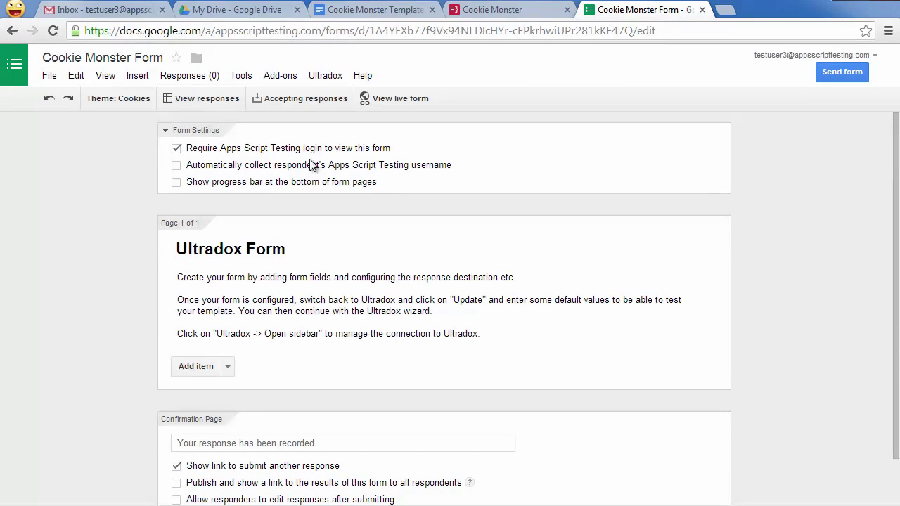
- Open the Ultradox sidebar in the form, grant its permissions, and activate the submission trigger
left_click(329, 79)
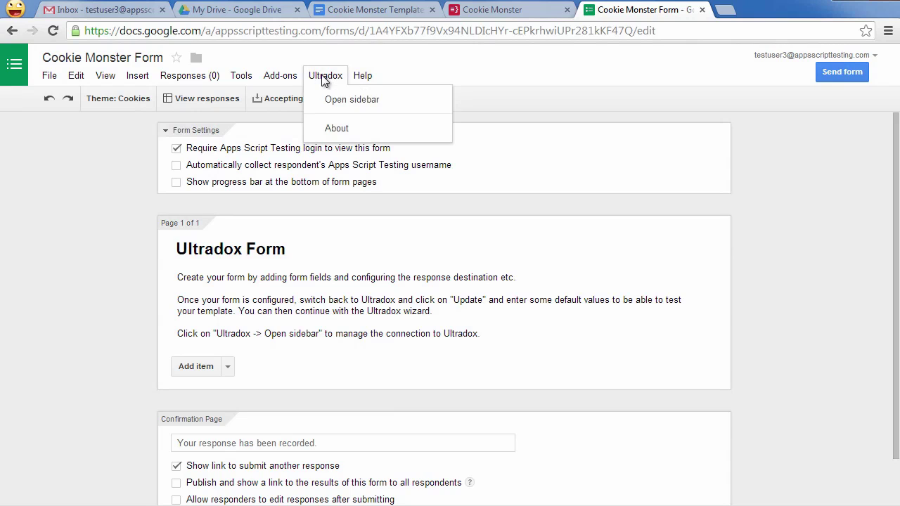
left_click(364, 102)
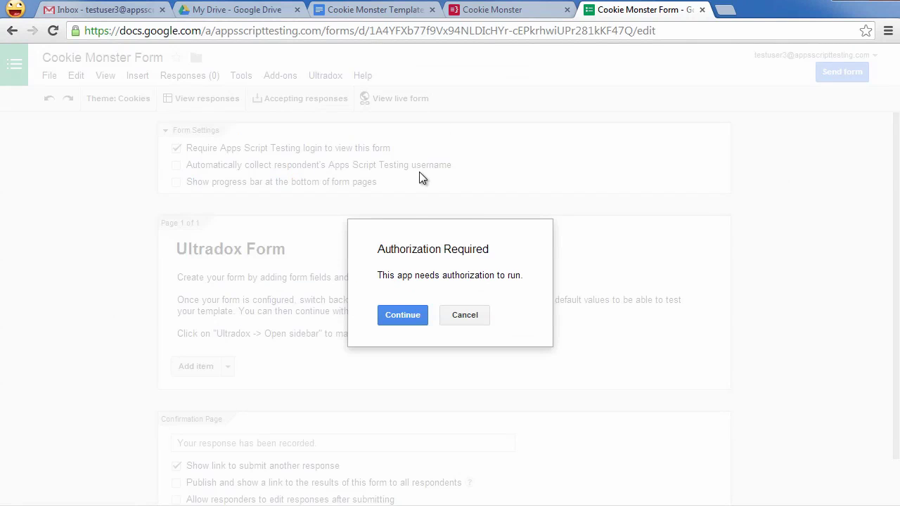
left_click(405, 315)
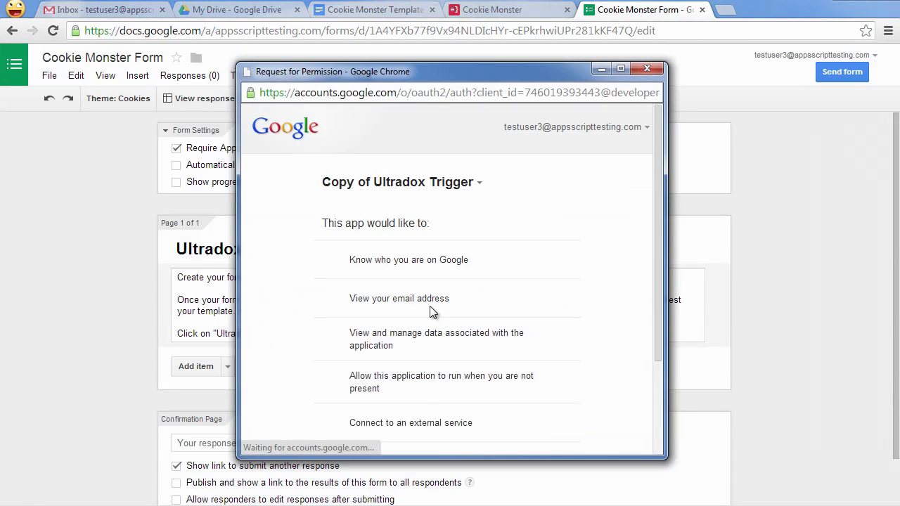
scroll(436, 324, "down", 3)
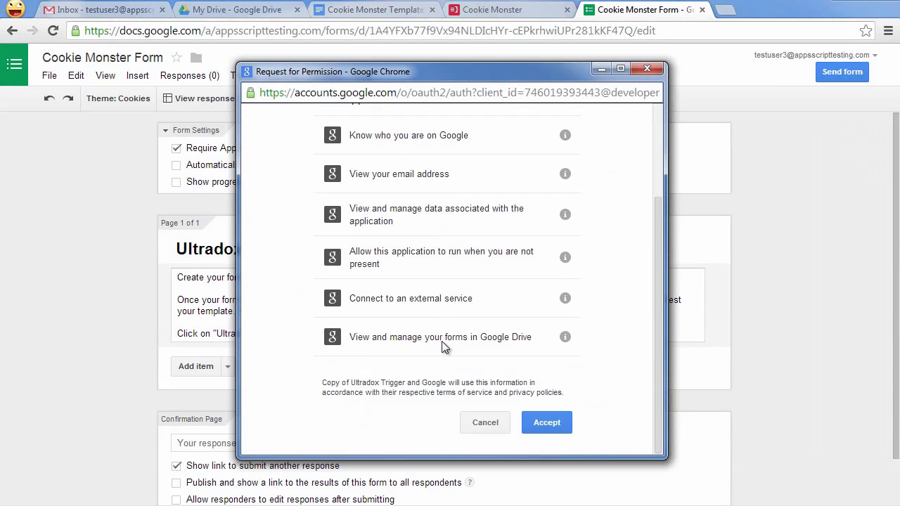
left_click(548, 424)
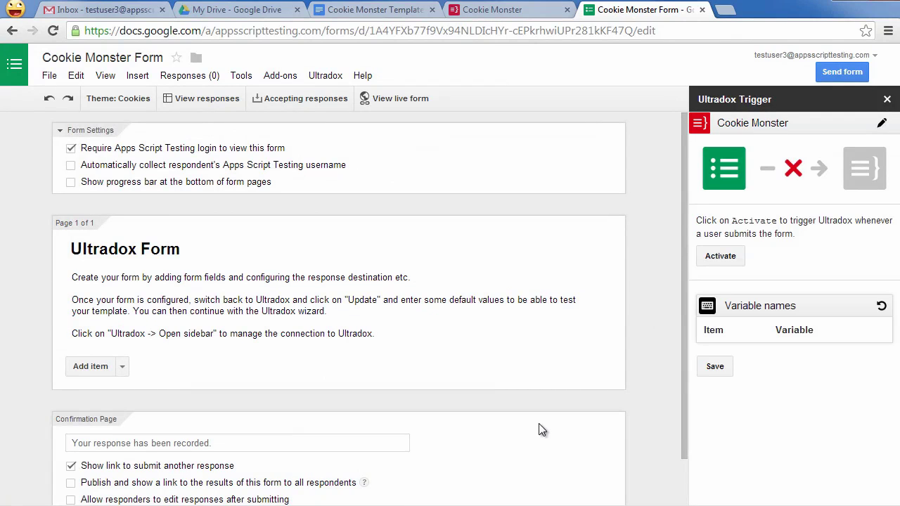
left_click(727, 258)
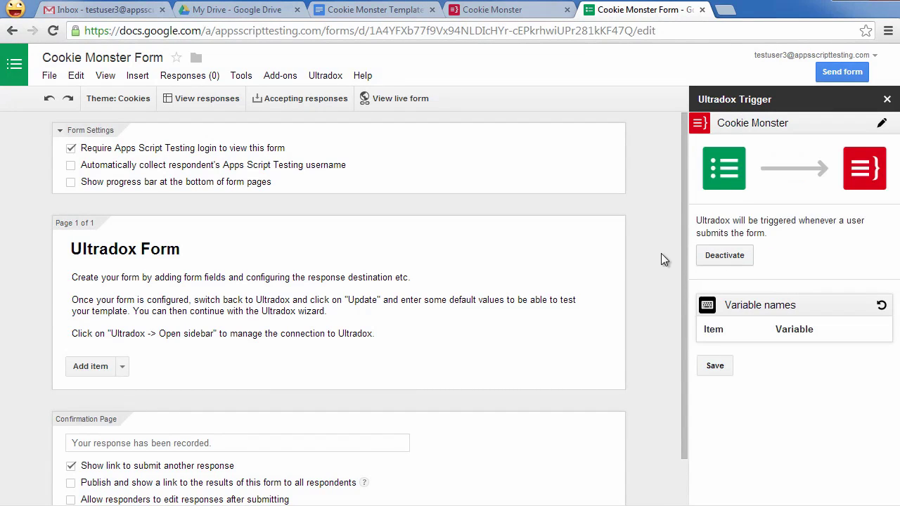
- Retitle the form 'Cookie Order Form' and clear its description
left_click(278, 255)
key("ctrl+a")
type("Cookie Order Form")
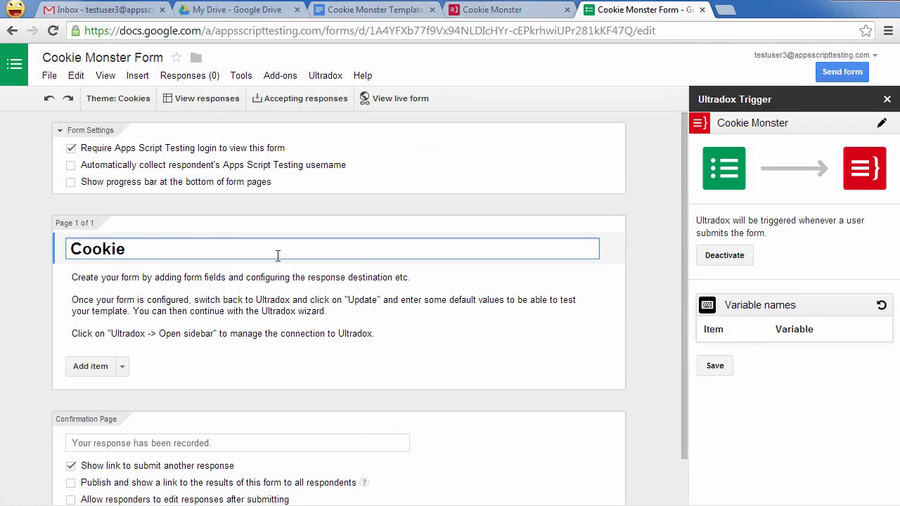
key("Tab")
left_click_drag(398, 336, 69, 264)
key("BackSpace")
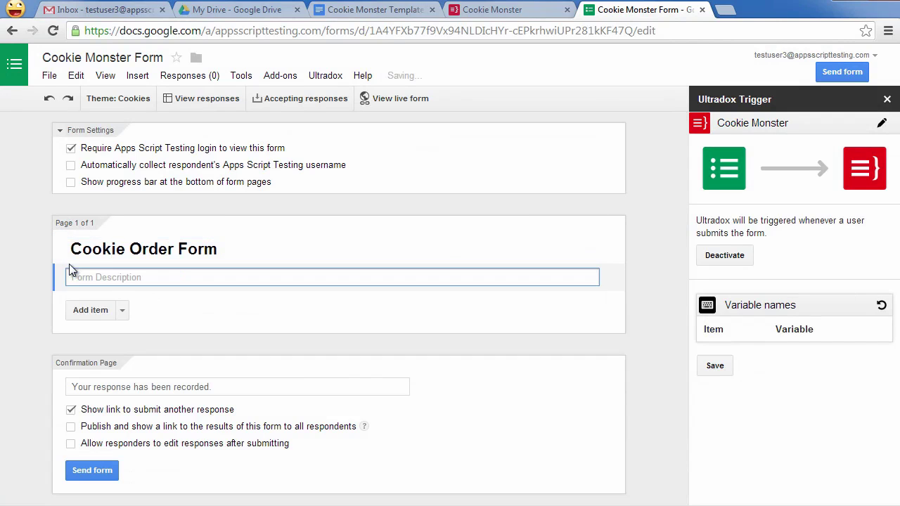
- Add a Name question with help text 'Please enter your name'
left_click(85, 318)
type("Name")
key("Tab")
type("Please enter your name")
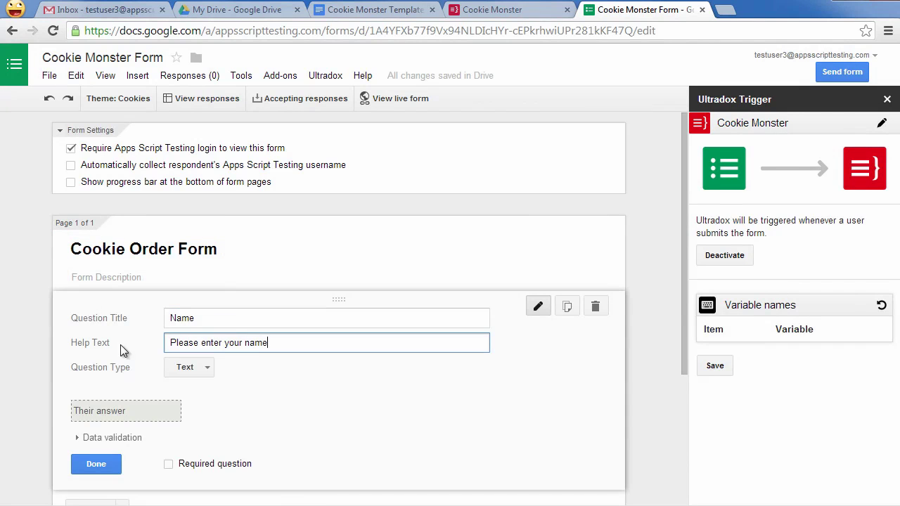
left_click(96, 464)
- Add an Address paragraph-text question with help text 'Please enter your address'
left_click(133, 494)
type("Address")
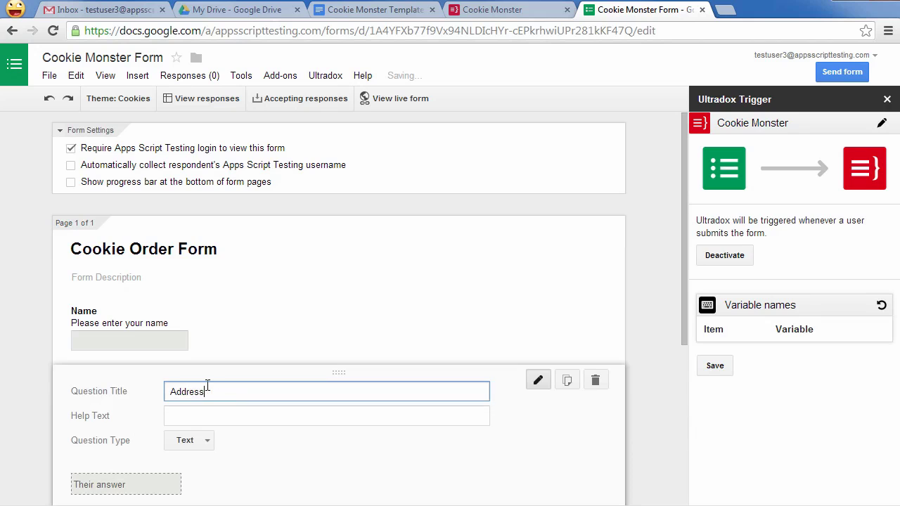
key("Tab")
type("Please enter your address")
left_click(199, 441)
left_click(216, 353)
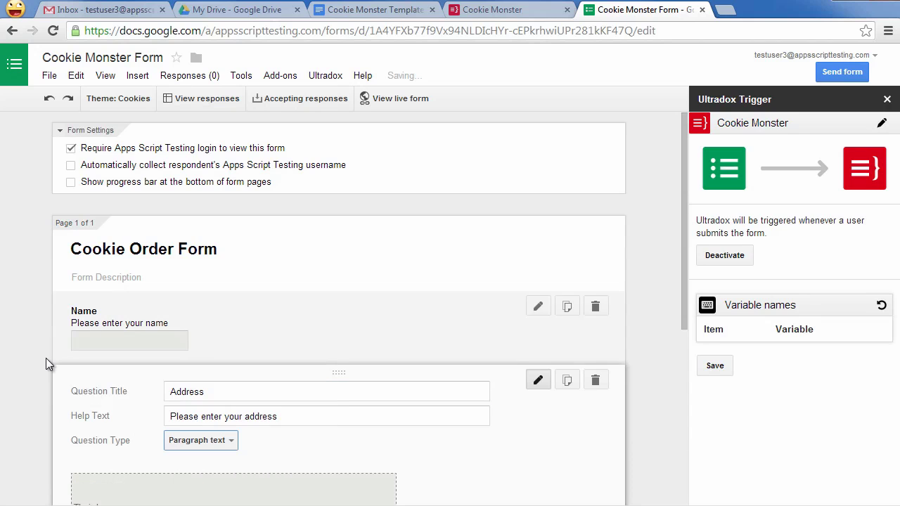
scroll(35, 383, "down", 2)
left_click(90, 440)
- Add a Brownies question, help text 'How many brownies?', validated as a number greater than 0
left_click(94, 490)
type("Brownies")
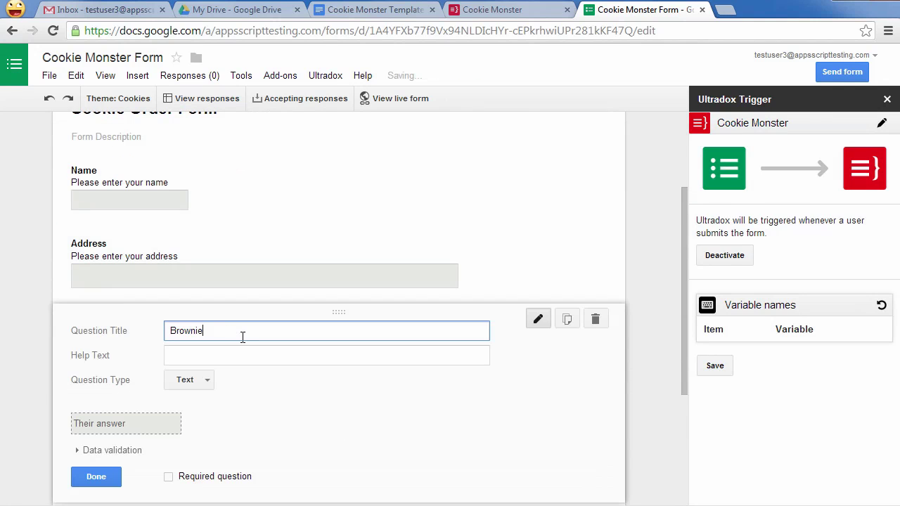
left_click(255, 351)
type("How many brownies?")
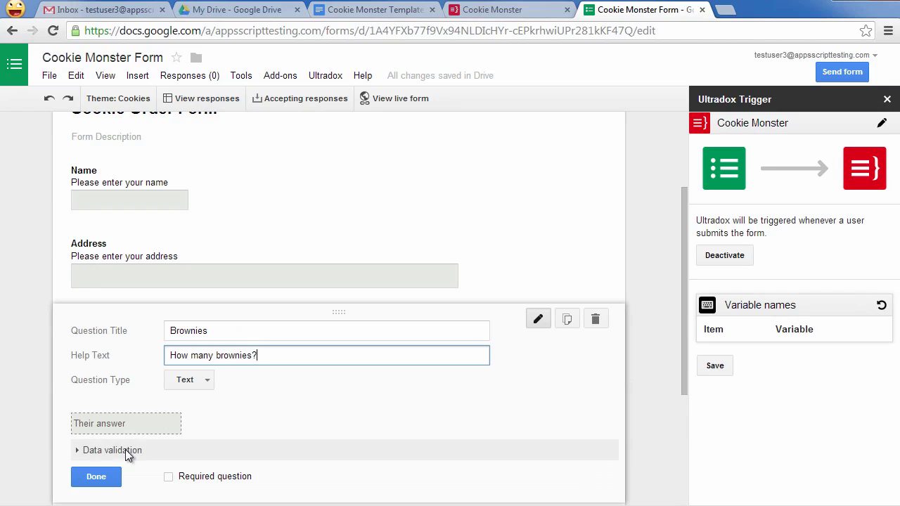
left_click(116, 450)
left_click(88, 411)
left_click(240, 411)
type("0")
left_click(97, 449)
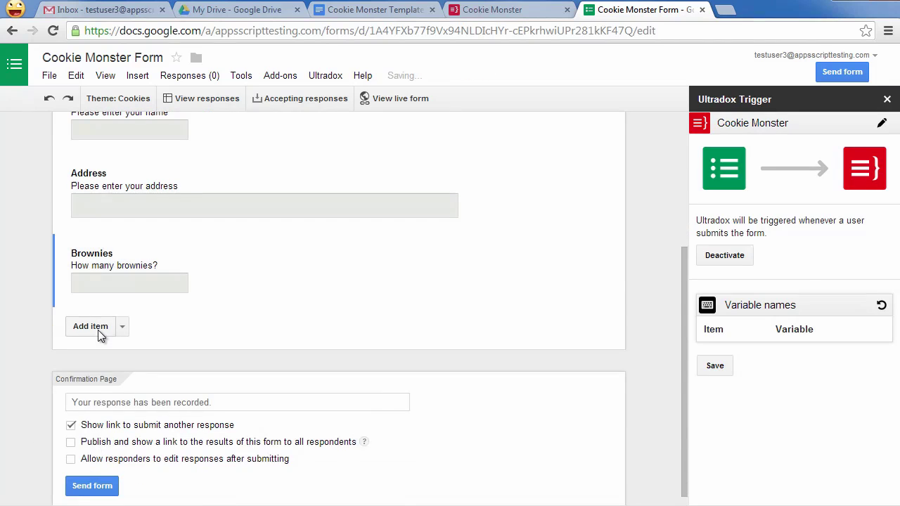
- Add a Muffins question, help text 'How many Muffins', with number validation
left_click(89, 436)
type("Muffins")
key("Tab")
type("How many Muffins")
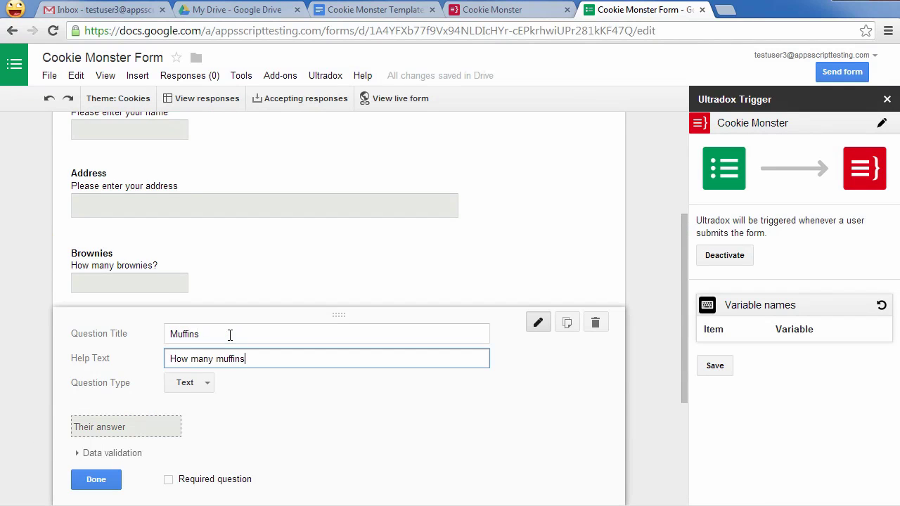
left_click(88, 453)
left_click(63, 346)
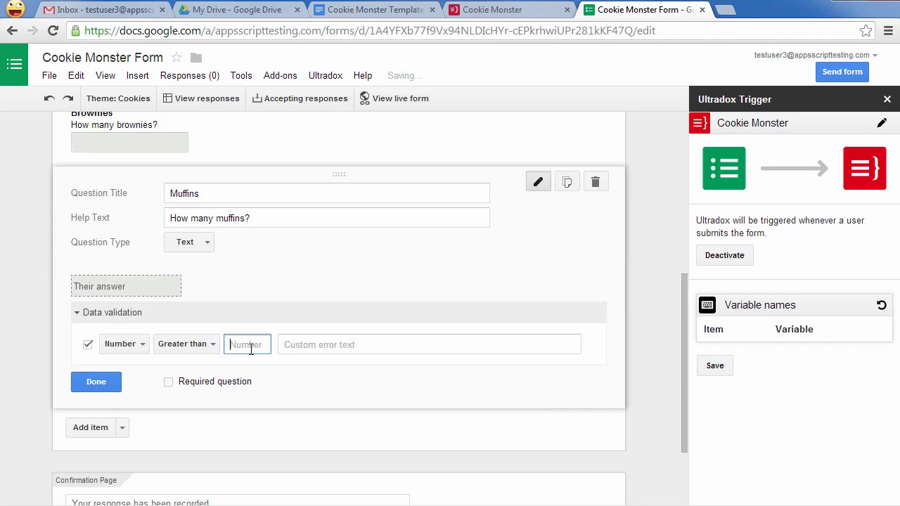
left_click(92, 383)
- Add a Cookies question, help text 'How many cookies?', validated as a number greater than 0
left_click(90, 315)
type("Cookies")
key("Tab")
type("How many cookies?")
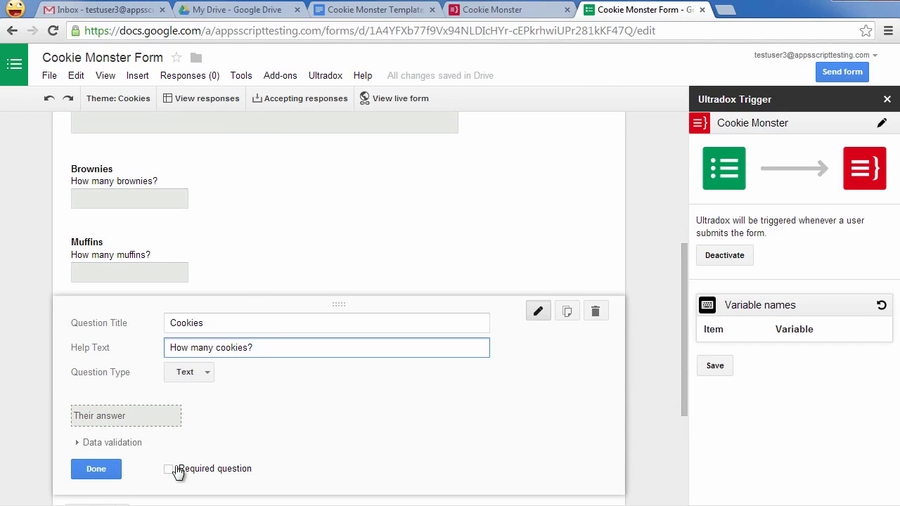
left_click(83, 442)
left_click(84, 473)
left_click(237, 473)
type("0")
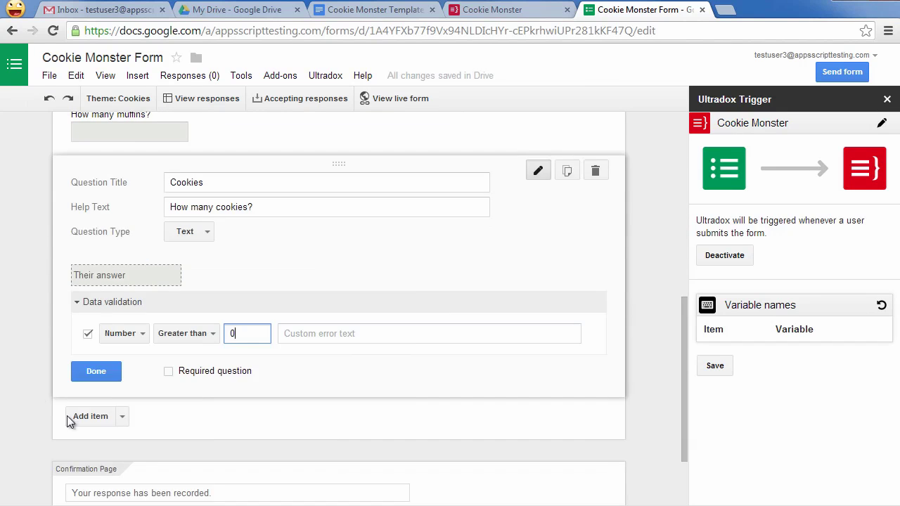
left_click(91, 370)
- Collect respondents' usernames and refresh Ultradox variables to name, address, brownies, muffins, cookies
scroll(457, 348, "up", 5)
left_click(71, 165)
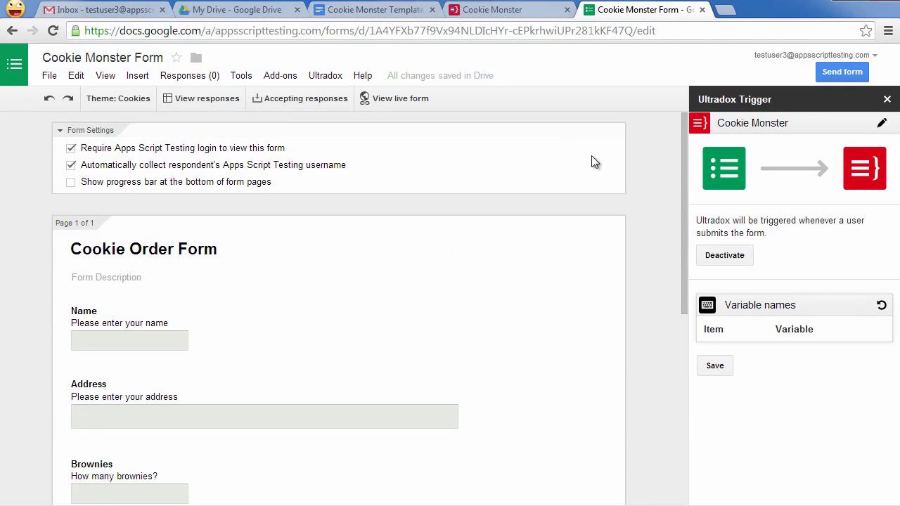
left_click(881, 306)
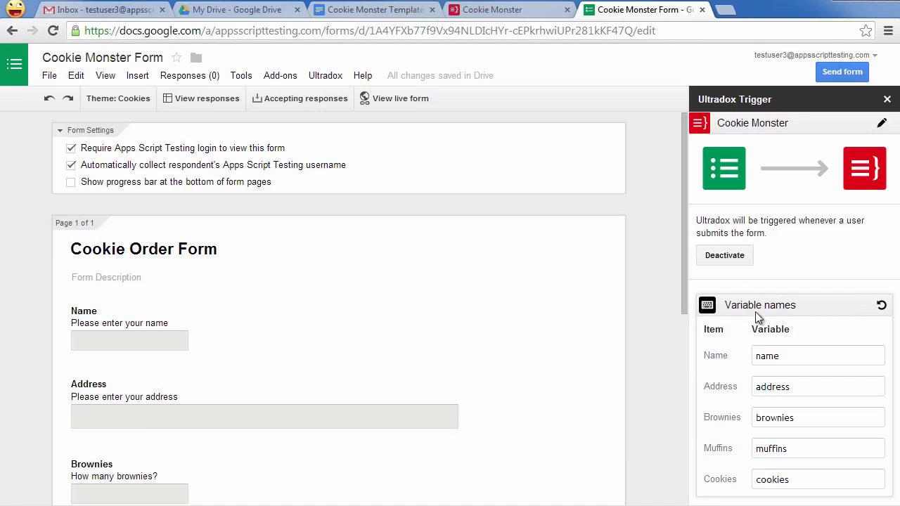
- In the Cookie Monster tab, reload the form fields and set the test timestamp to 02/27/2014
left_click(488, 11)
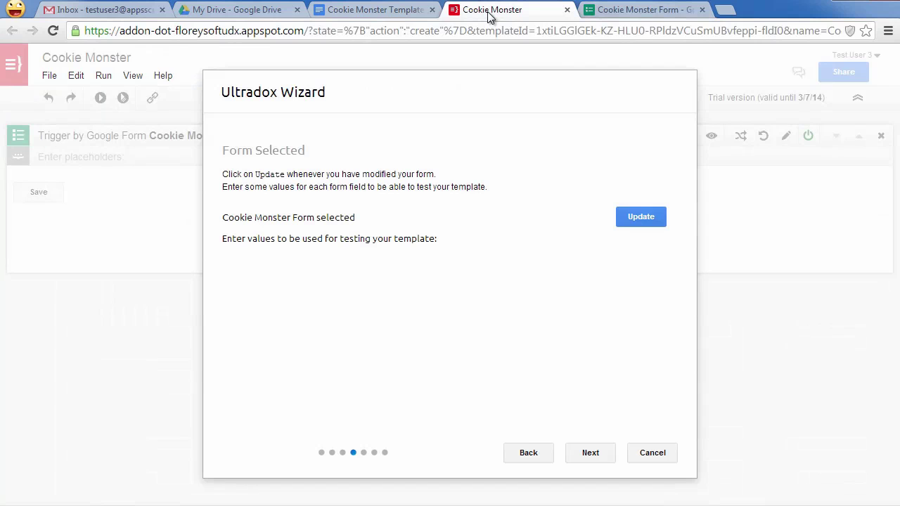
left_click(634, 218)
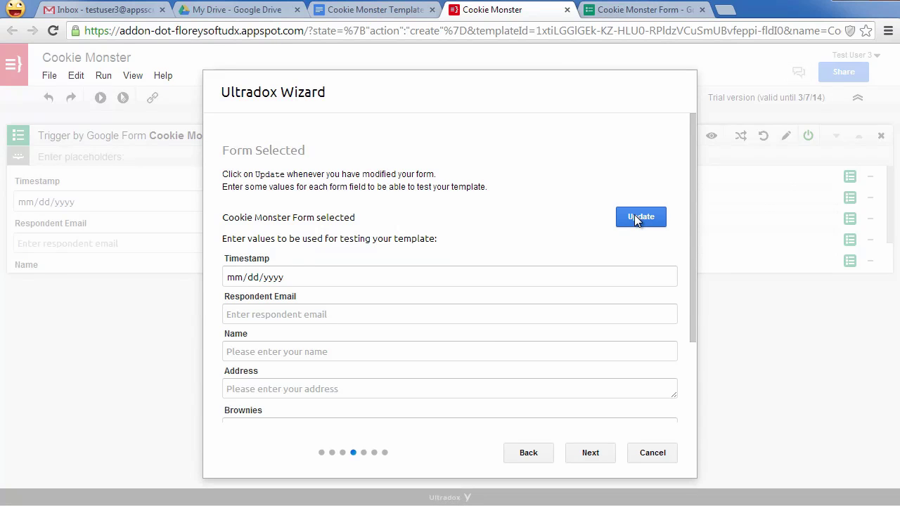
left_click(668, 276)
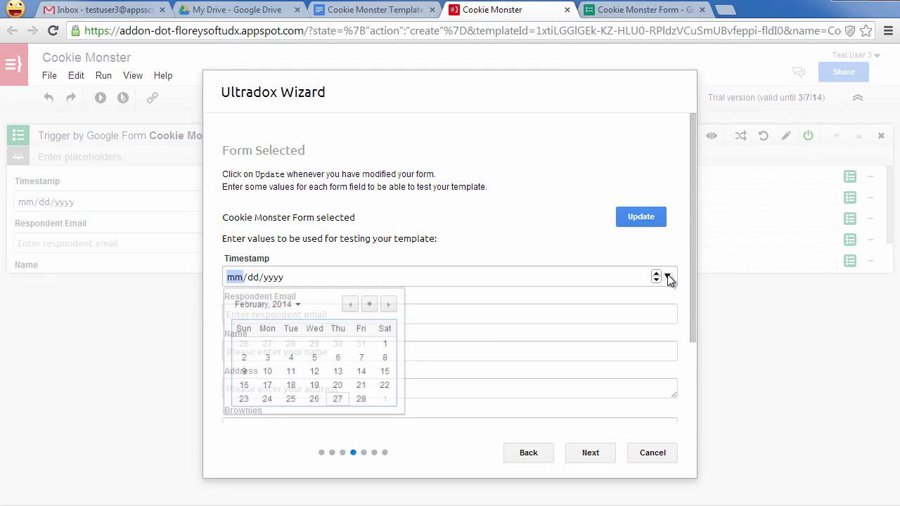
left_click(341, 400)
- Enter a test respondent e-mail, full name and postal address
left_click(315, 314)
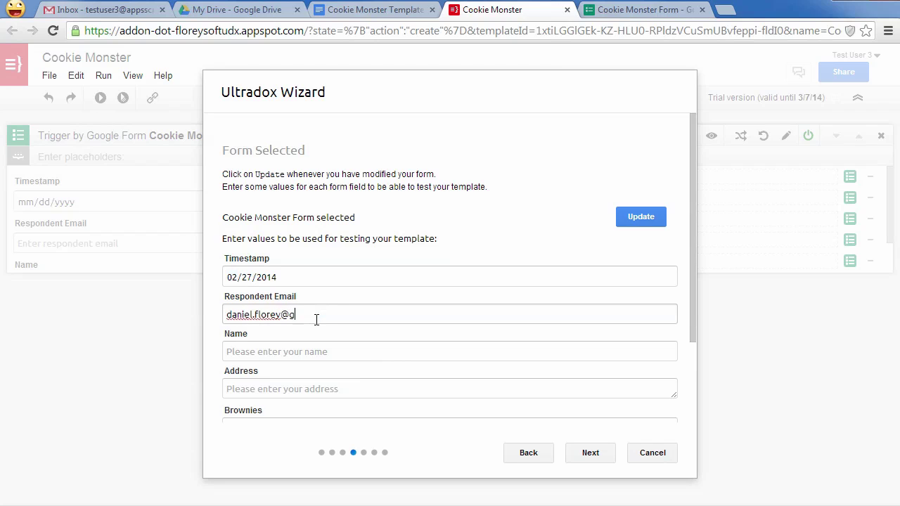
key("Tab")
scroll(438, 352, "down", 2)
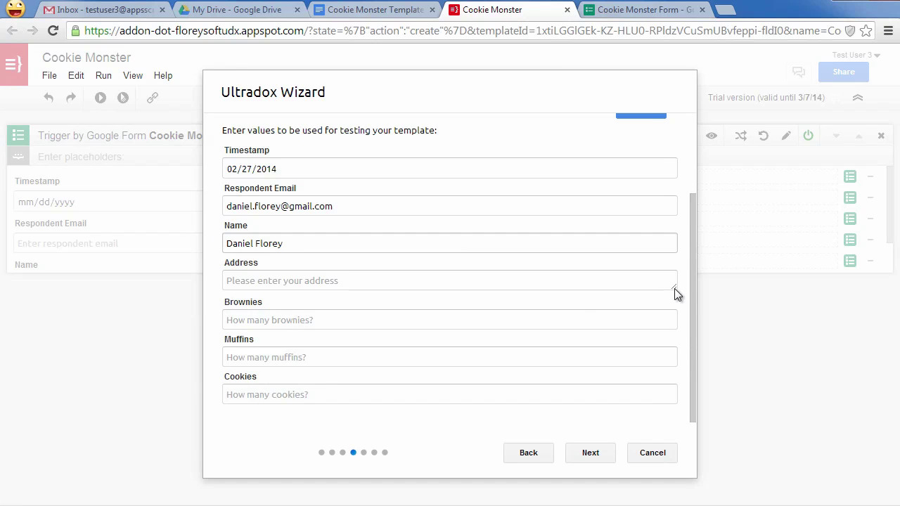
left_click(632, 285)
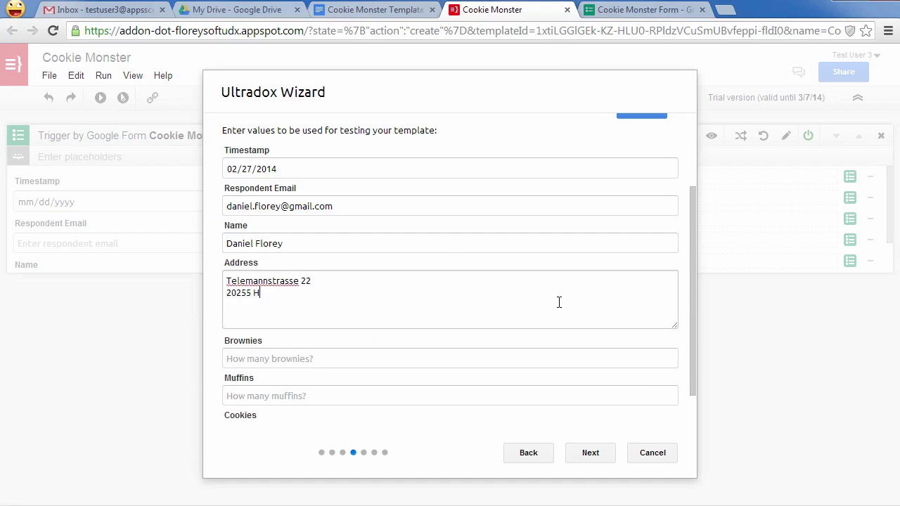
- Enter test quantities of 5 brownies, 3 muffins and 8 cookies
key("Tab")
type("5")
key("Tab")
type("3")
key("Tab")
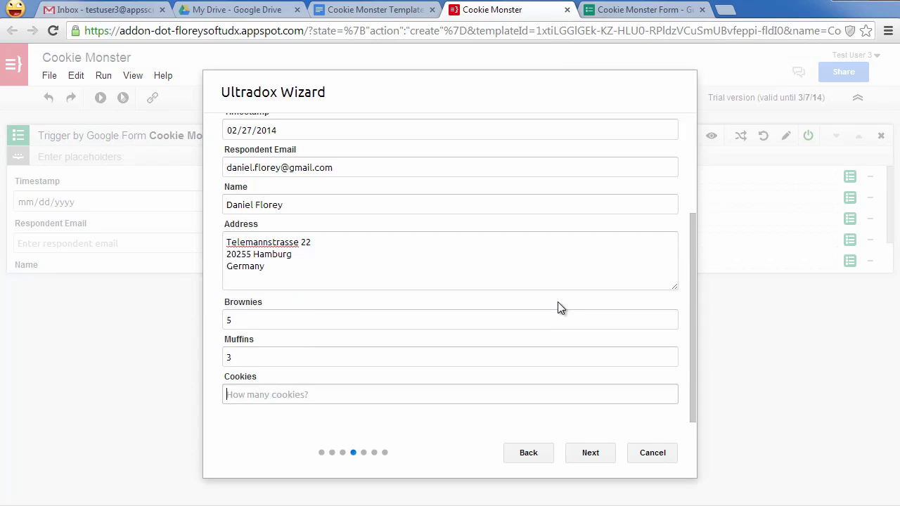
type("8")
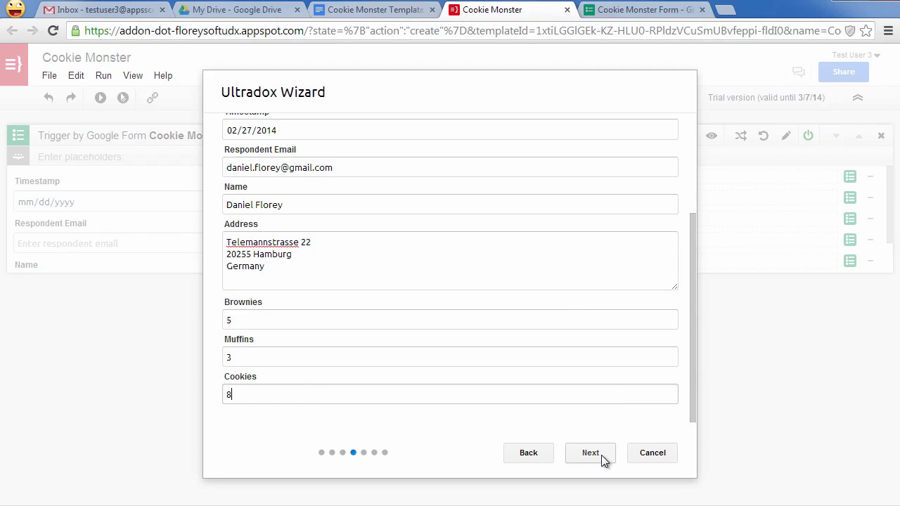
- Set the output format to HTML and continue to the What next? step
left_click(601, 455)
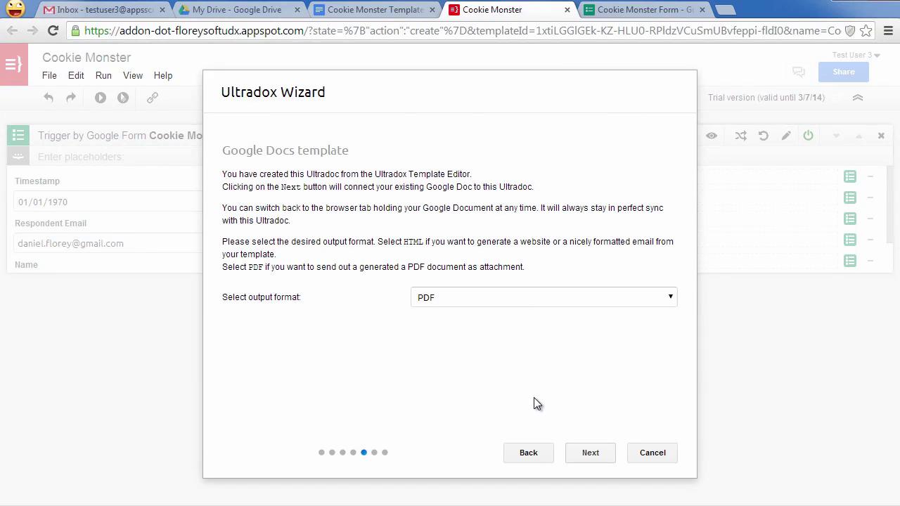
left_click(450, 295)
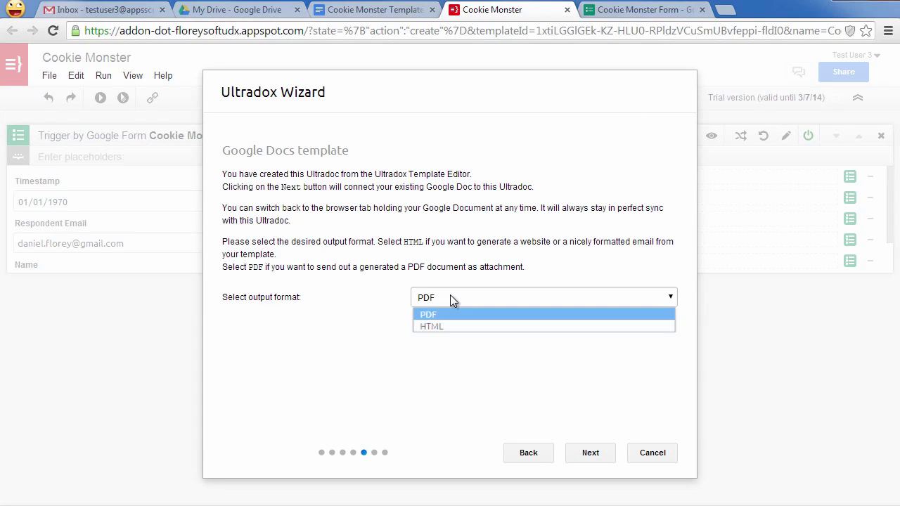
left_click(445, 327)
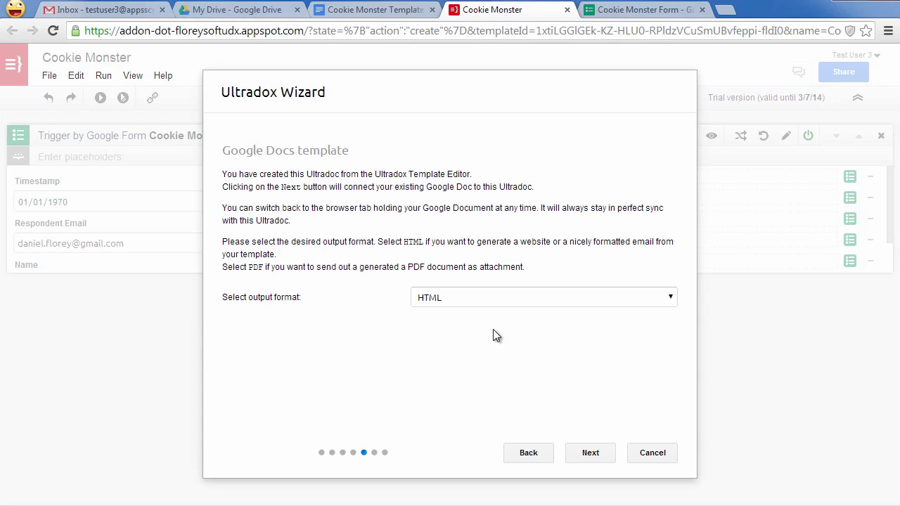
left_click(583, 459)
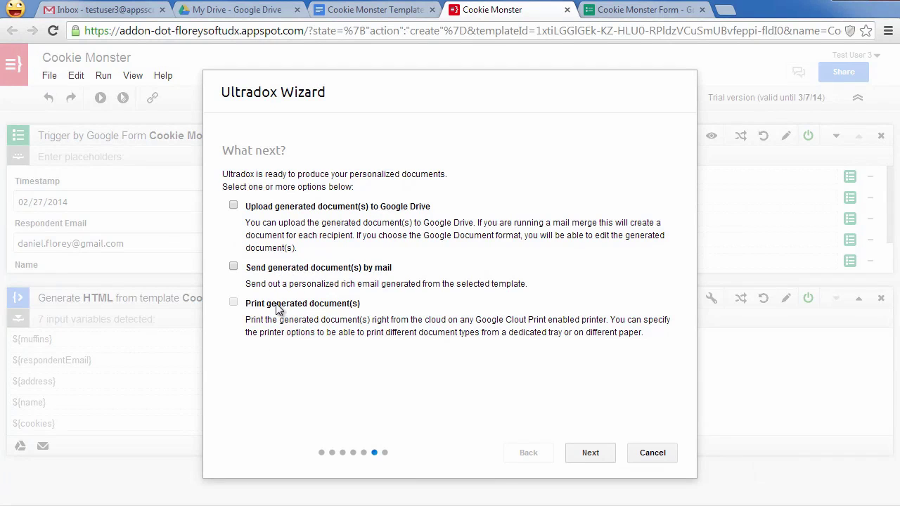
- Enable mailing the generated HTML to ${respondentEmail} with the subject 'Cookie Monster!!'
left_click(234, 268)
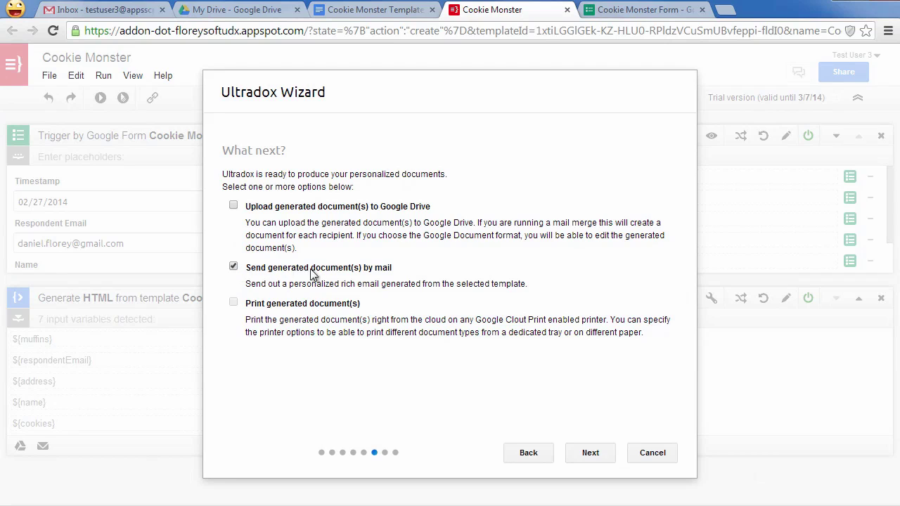
left_click(591, 455)
left_click(359, 242)
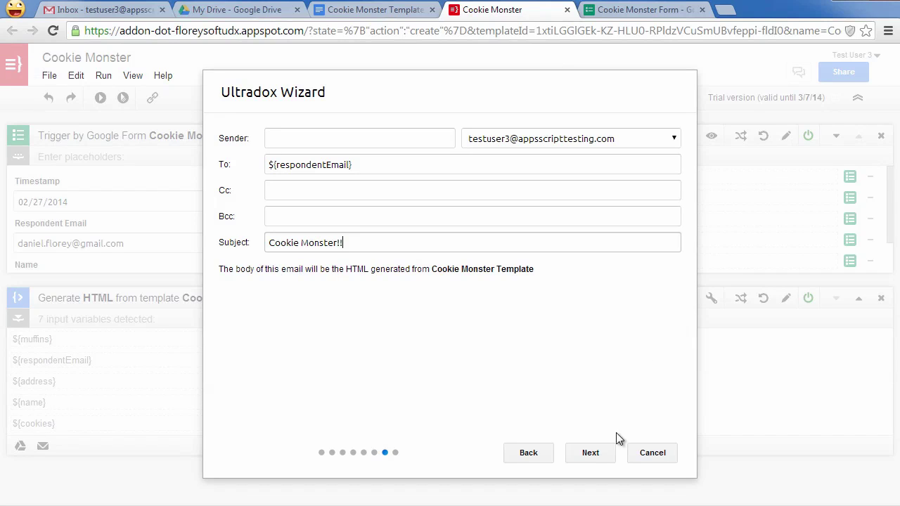
left_click(597, 452)
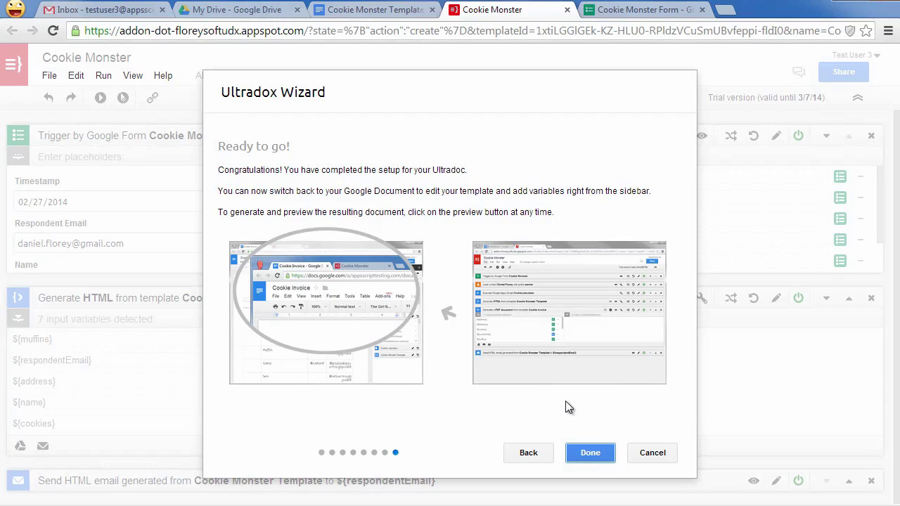
- Close the finished wizard and collapse the Generate HTML and Google Form trigger steps
left_click(591, 453)
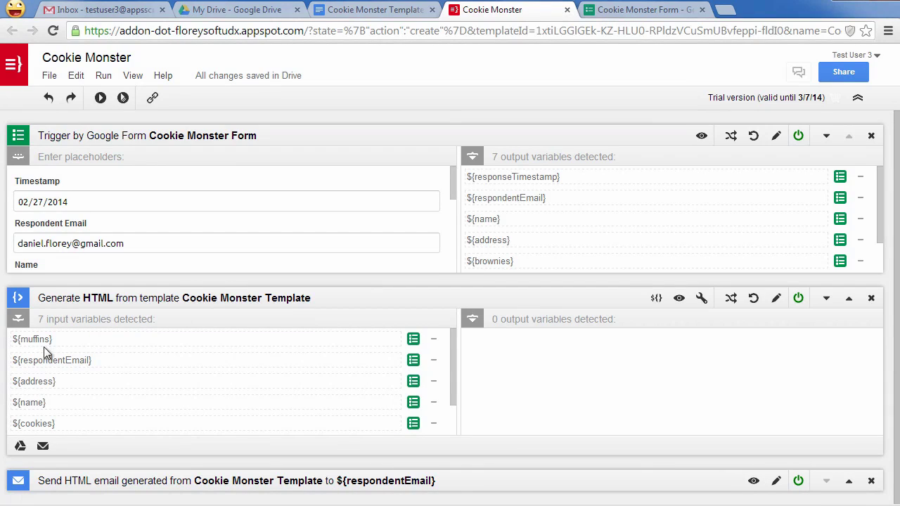
left_click(16, 298)
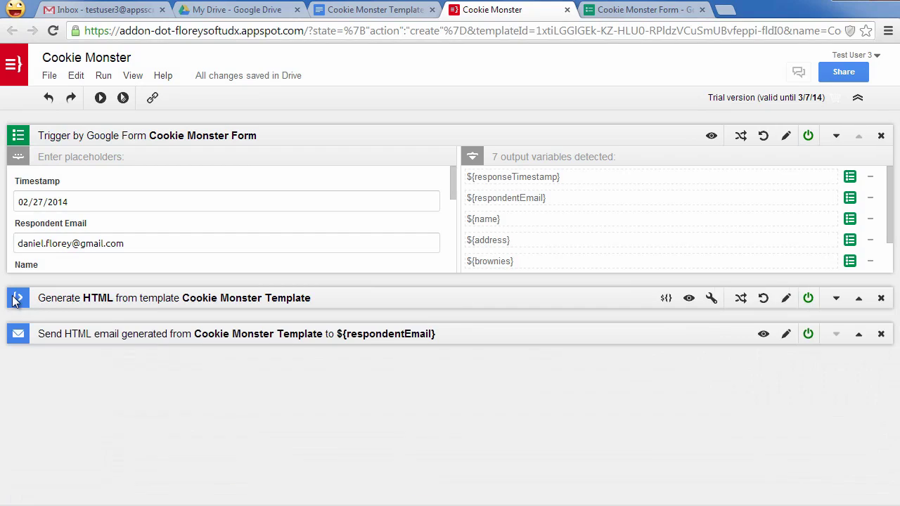
left_click(21, 141)
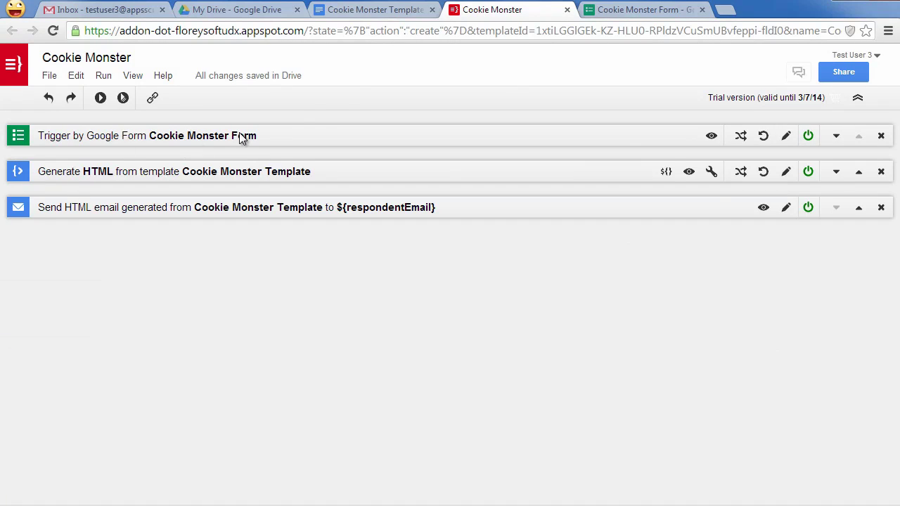
- Replace the template's old variable lines with the pasted order confirmation text
left_click(355, 12)
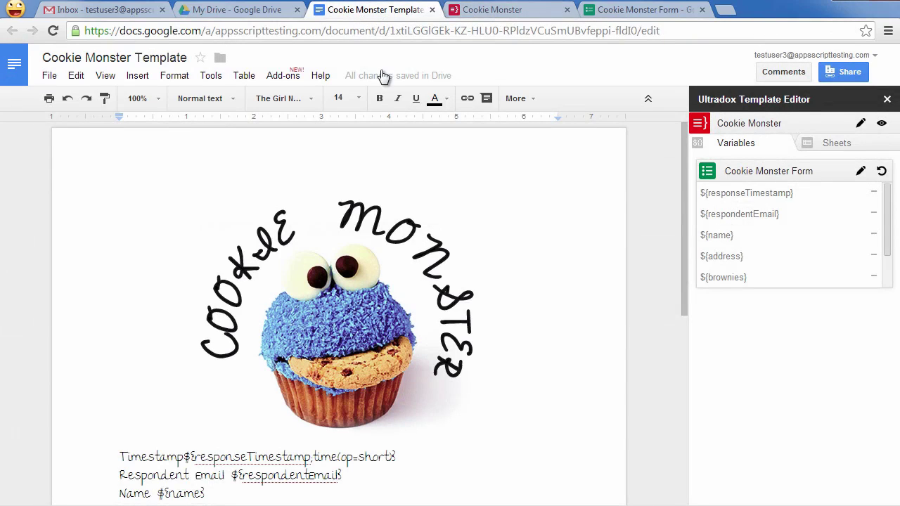
scroll(358, 240, "down", 2)
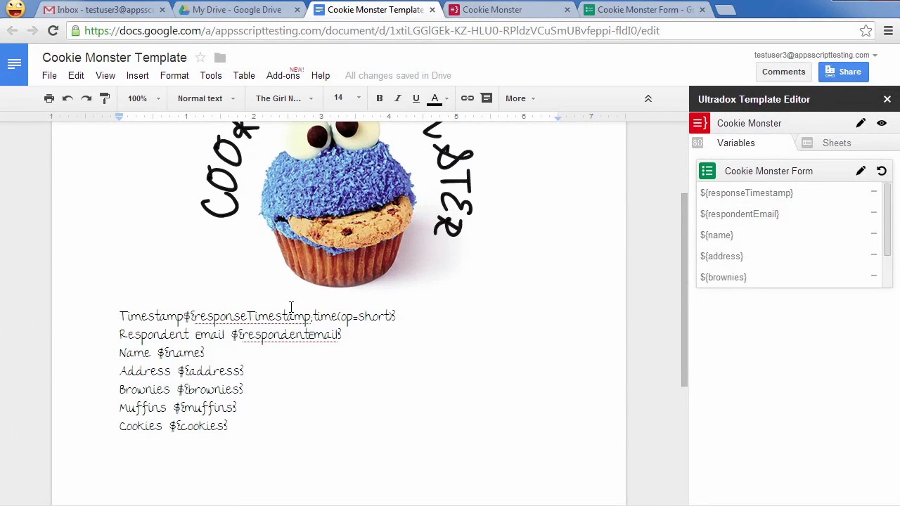
left_click_drag(282, 421, 113, 317)
key("BackSpace")
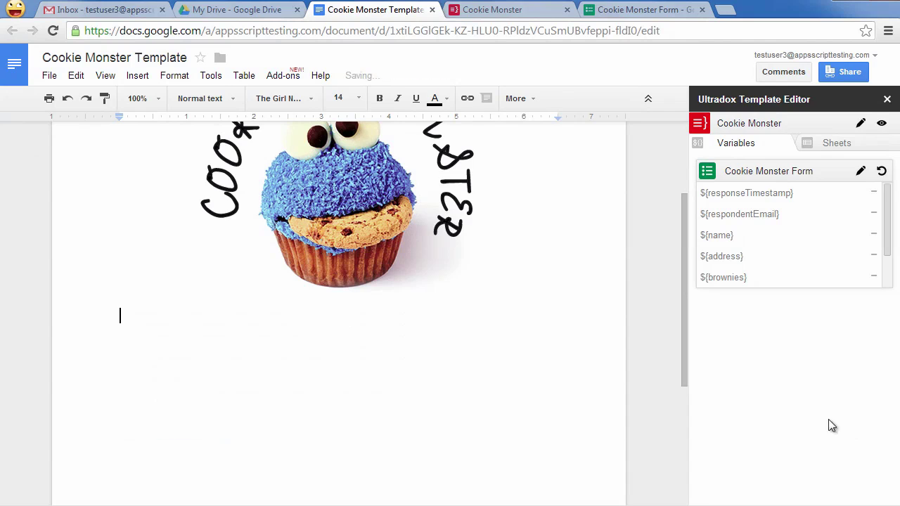
key("ctrl+v")
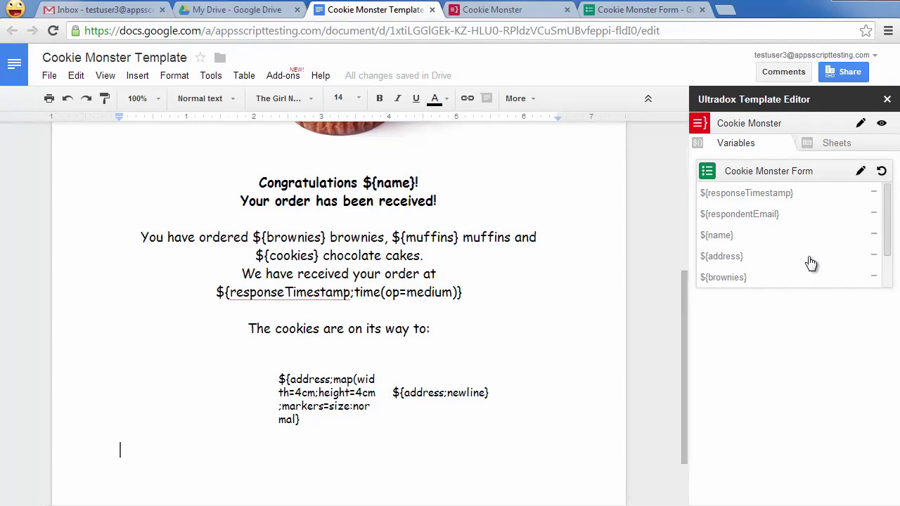
- Insert a ${name} variable line below the timestamp sentence
left_click(510, 303)
key("Return")
key("Return")
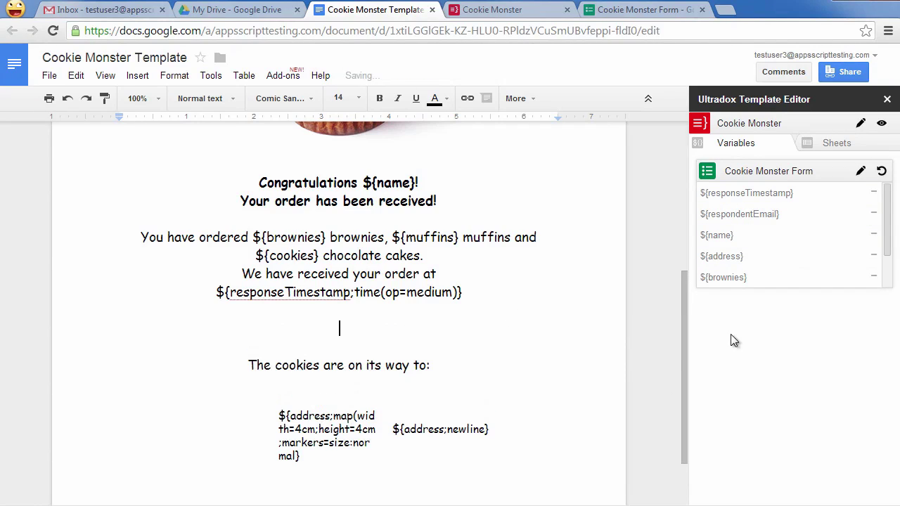
left_click(715, 237)
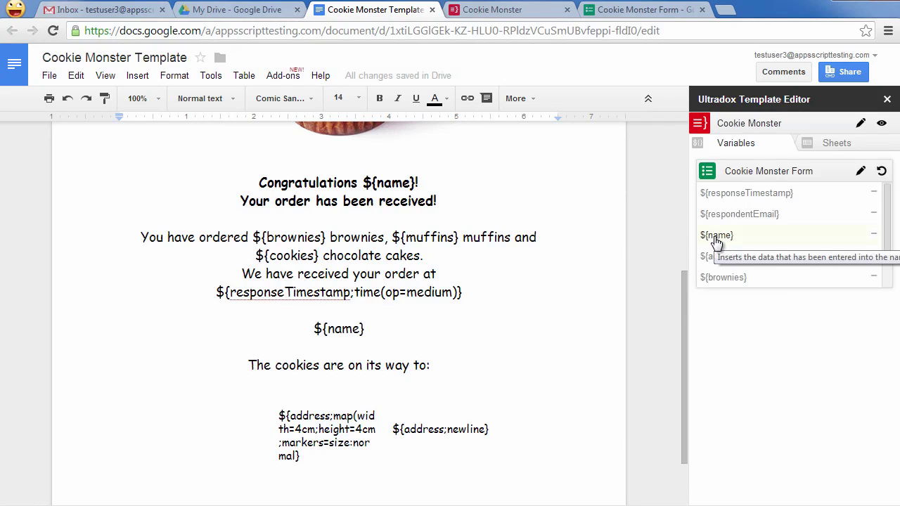
- Preview the template merged with form data and look through the result
left_click(883, 124)
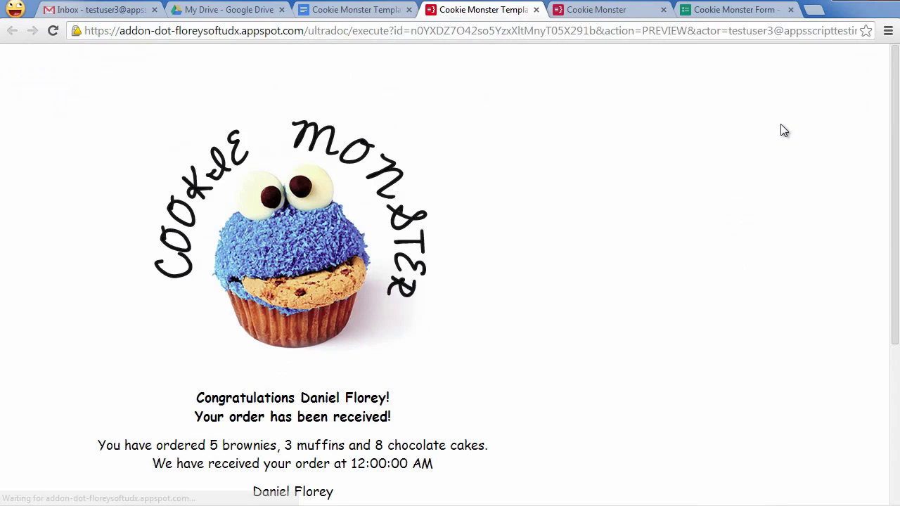
scroll(595, 291, "down", 3)
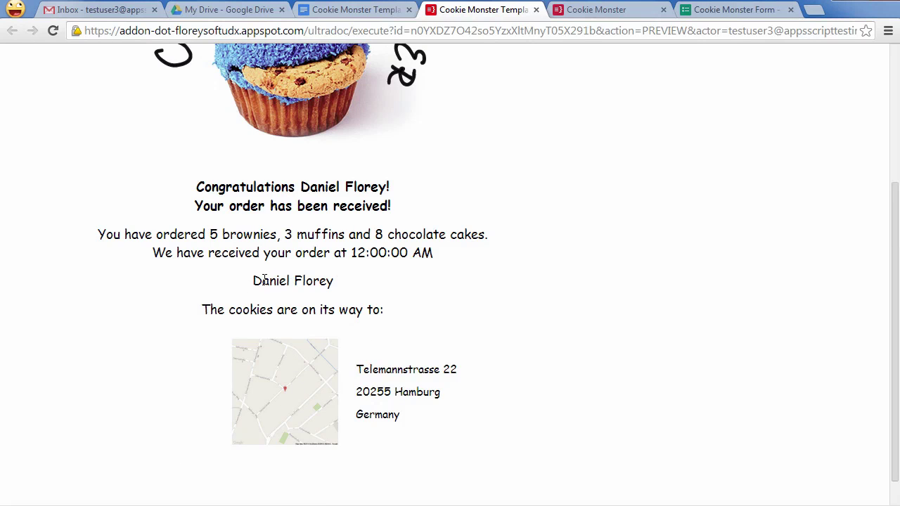
scroll(264, 279, "up", 3)
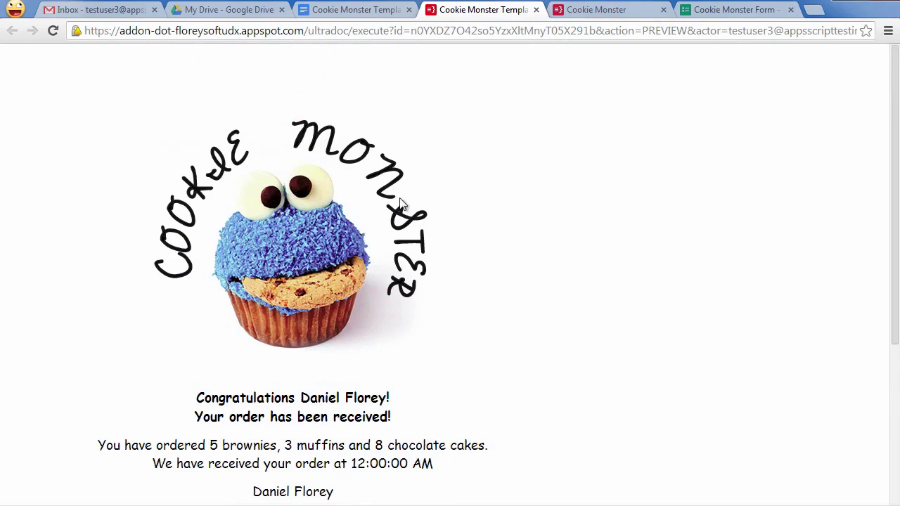
- Delete the extra ${name} line from the Cookie Monster Template document
left_click(366, 13)
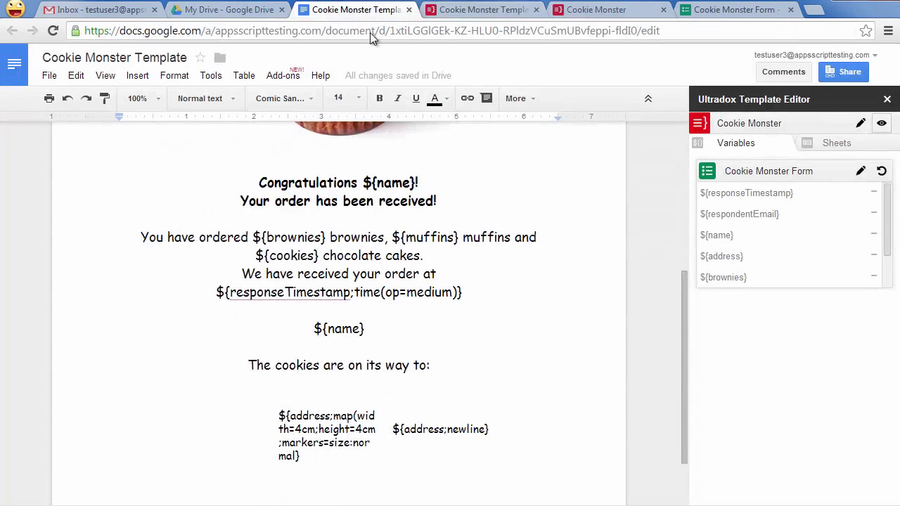
triple_click(348, 329)
key("BackSpace")
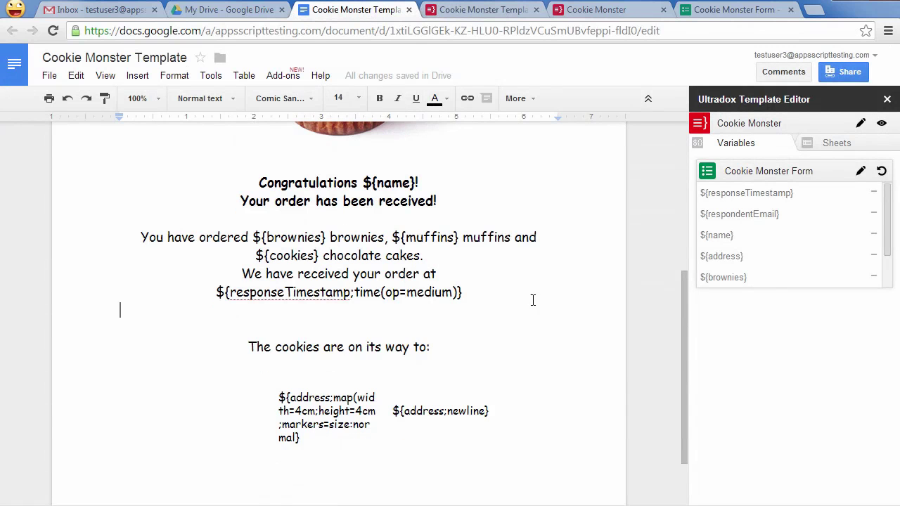
left_click(734, 16)
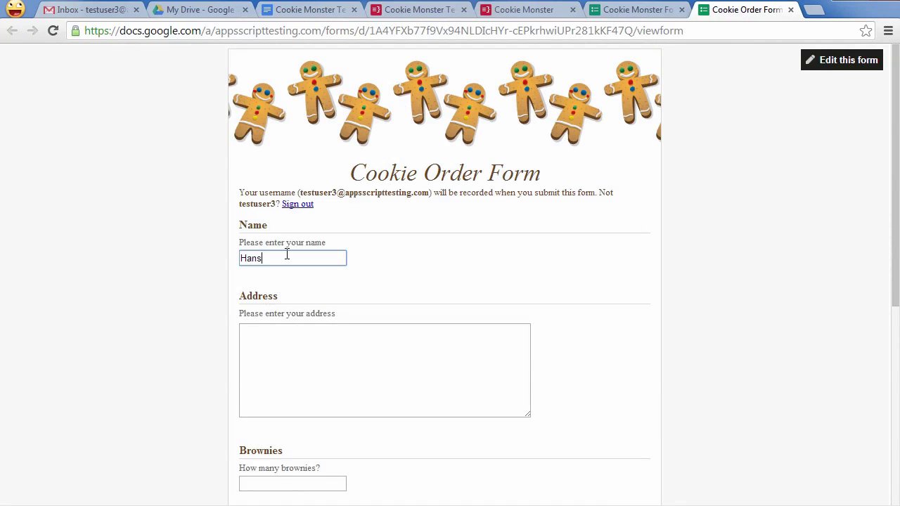
- Enter the delivery address, a street address in Hamburg, Germany, in the Address field
left_click(335, 360)
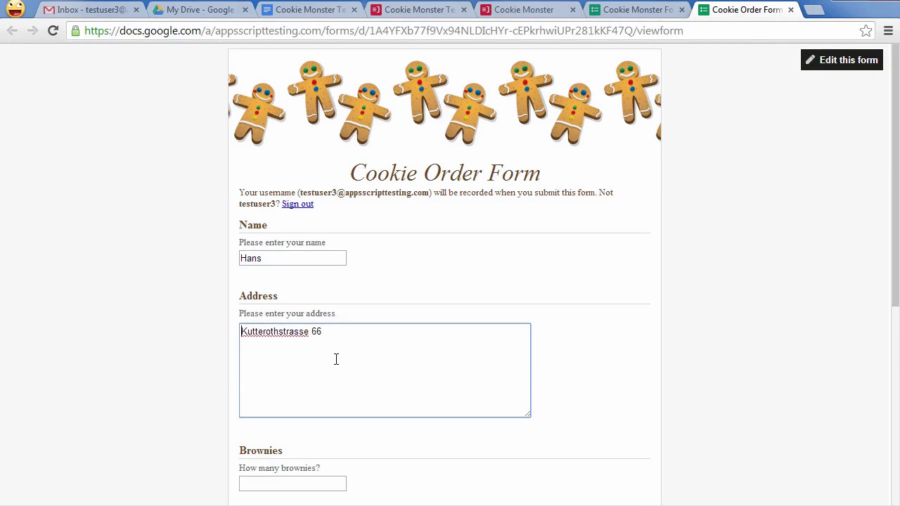
key("Delete")
key("End")
key("Return")
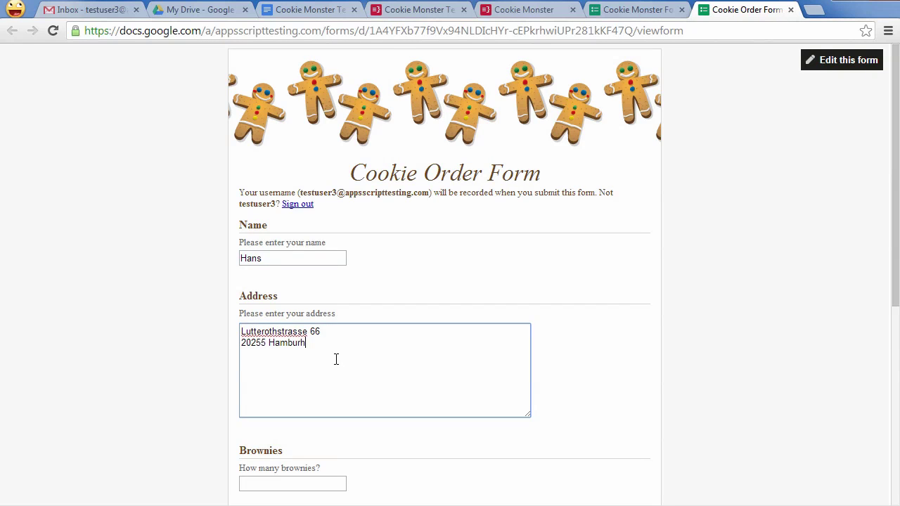
key("Return")
- Order 5 brownies, 4 muffins and 8 cookies and submit the form
scroll(379, 352, "down", 3)
left_click(339, 270)
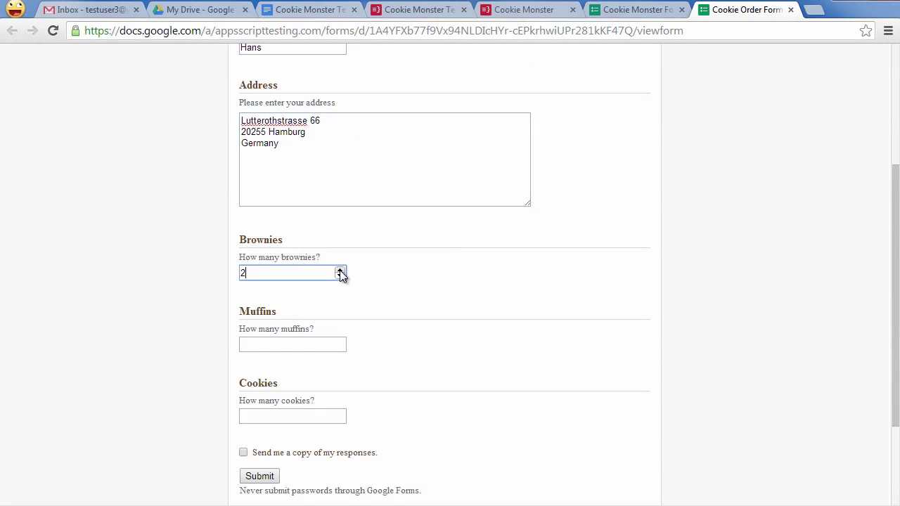
left_click(339, 343)
left_click(340, 342)
left_click(340, 414)
left_click(340, 414)
left_click(340, 413)
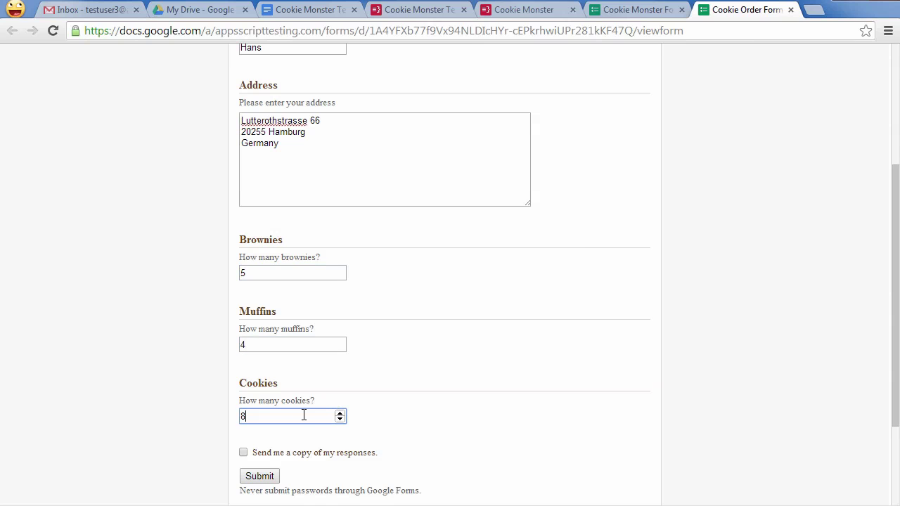
left_click(255, 479)
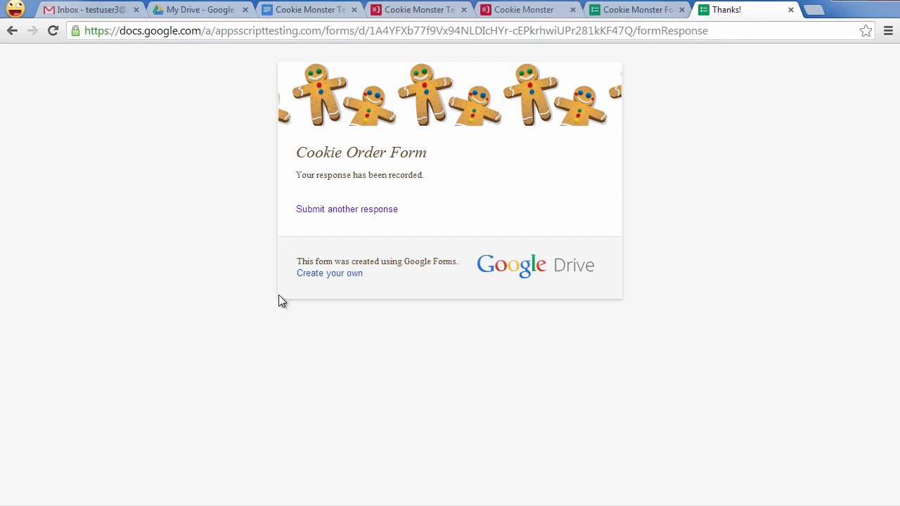
left_click(86, 12)
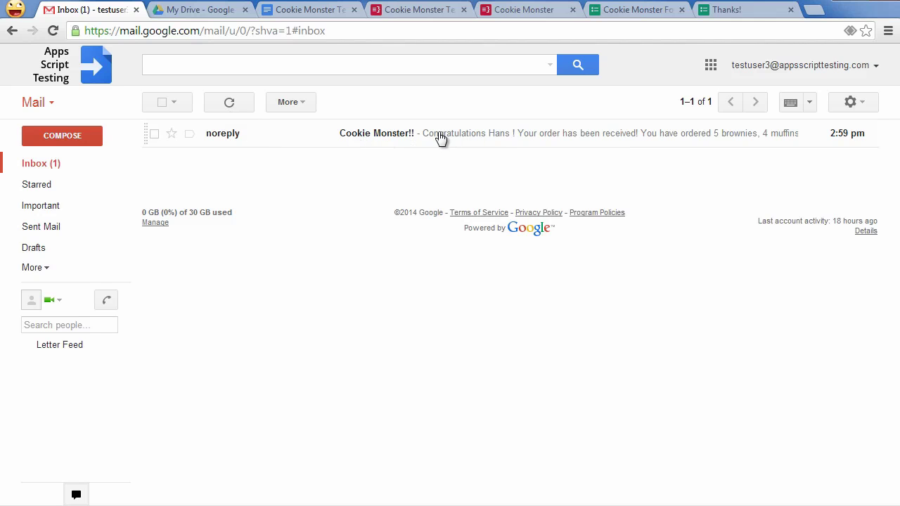
- Open the 'Cookie Monster!!' email and read through its order quantities and address map
left_click(374, 136)
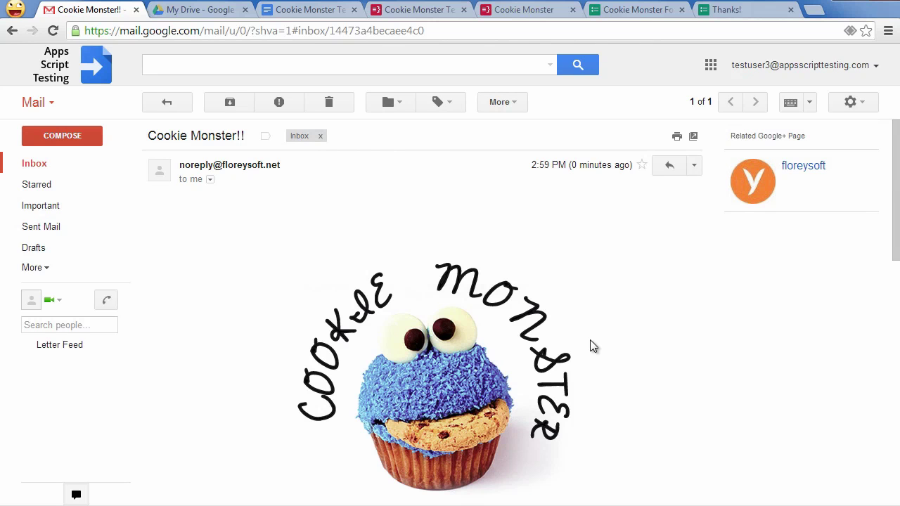
scroll(590, 346, "down", 3)
scroll(591, 346, "down", 1)
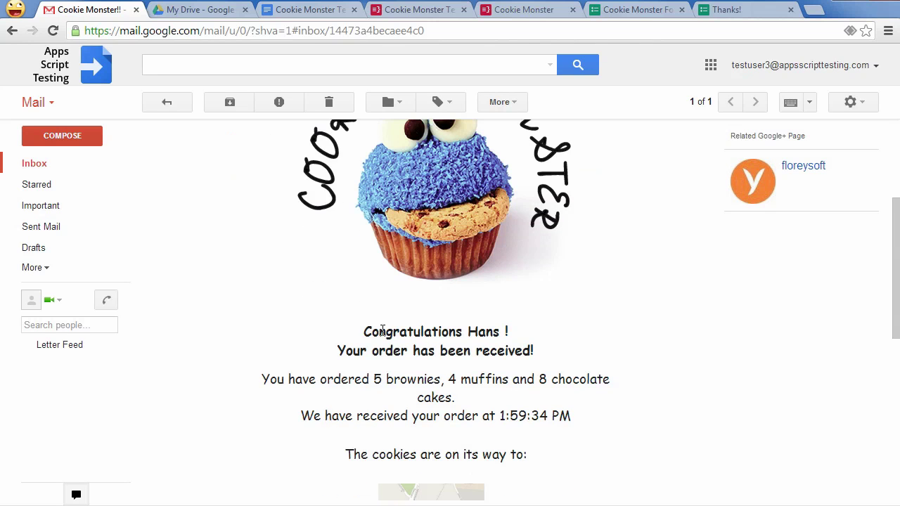
scroll(635, 395, "down", 1)
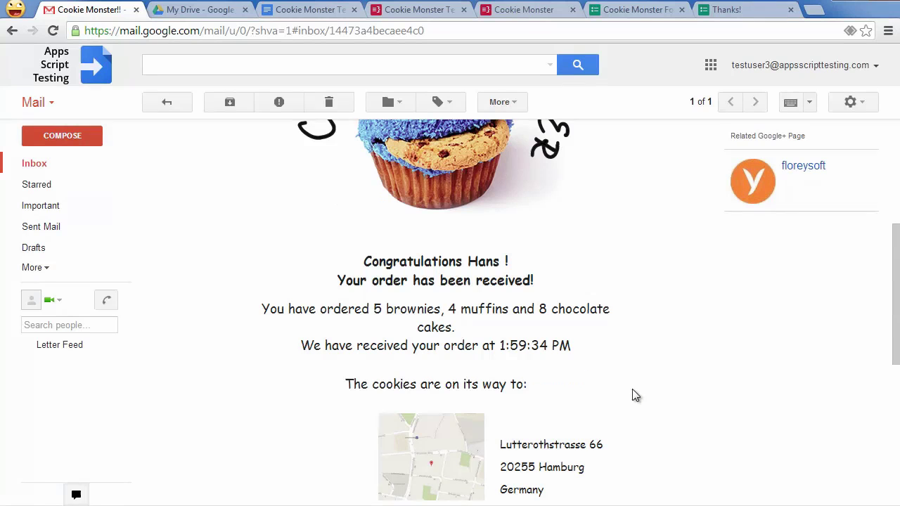
scroll(622, 396, "down", 1)
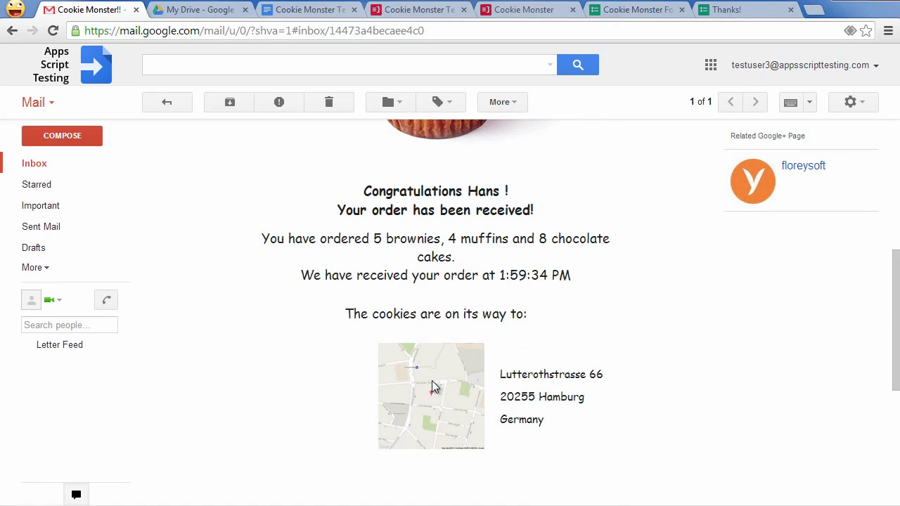
scroll(434, 381, "up", 2)
scroll(434, 380, "up", 3)
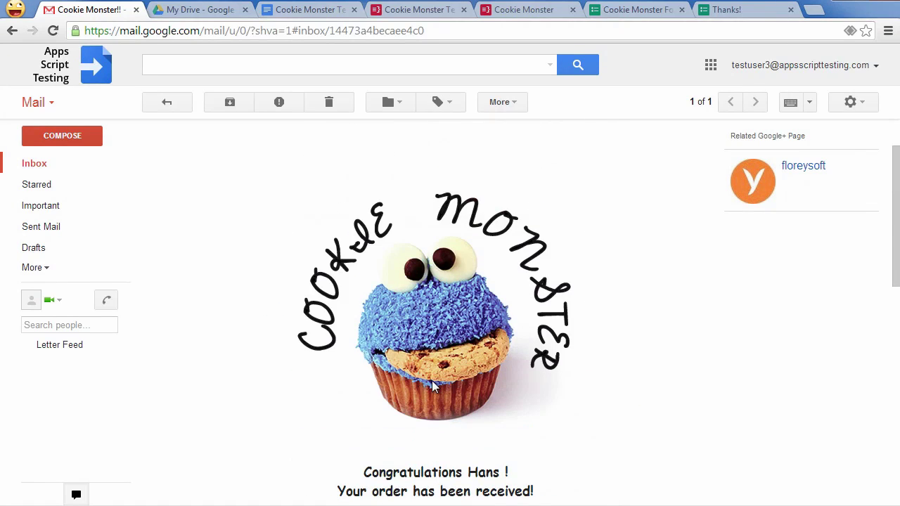
- Add a new Google Apps Script step to the Cookie Monster workflow via File > New
left_click(529, 13)
left_click(49, 76)
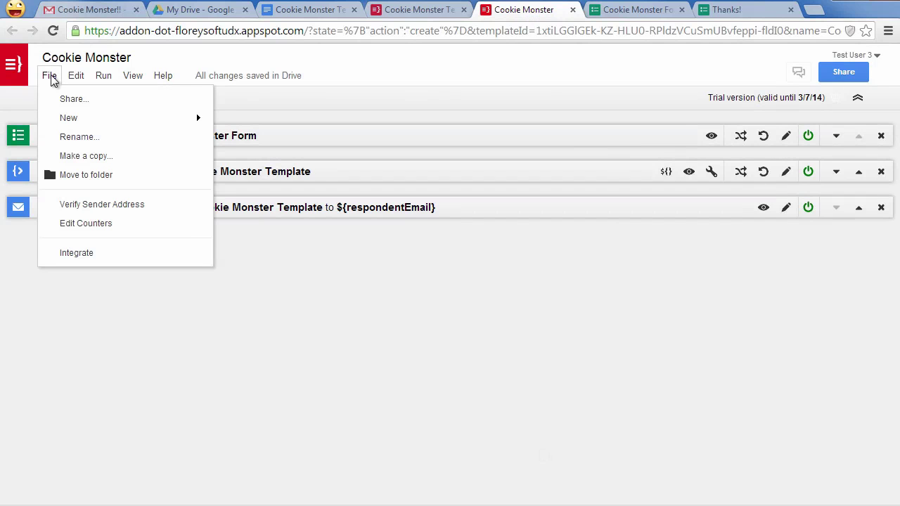
mouse_move(58, 121)
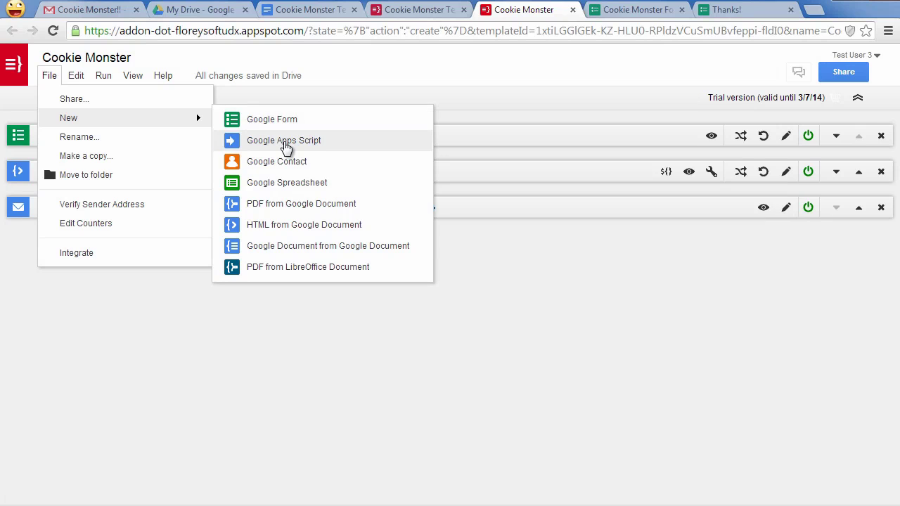
left_click(284, 145)
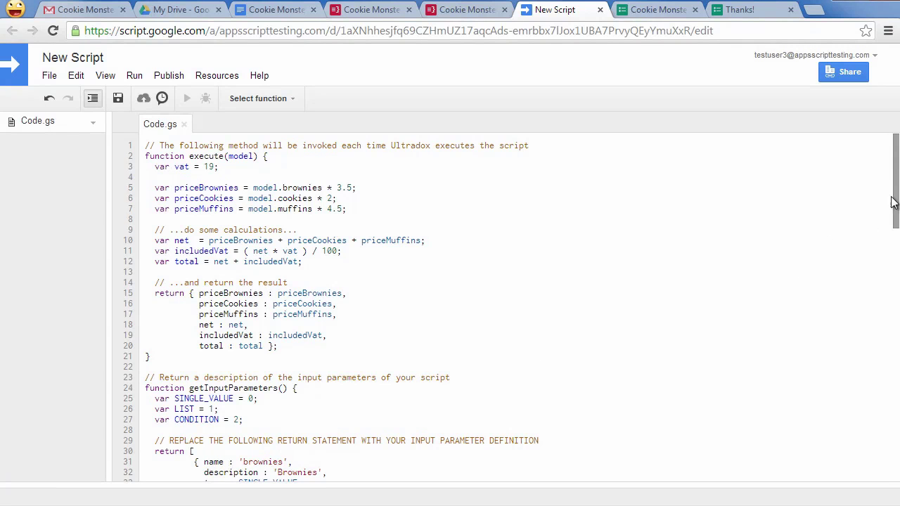
- Review the generated price-calculation code and the script step's published URL setting
left_click_drag(894, 192, 890, 232)
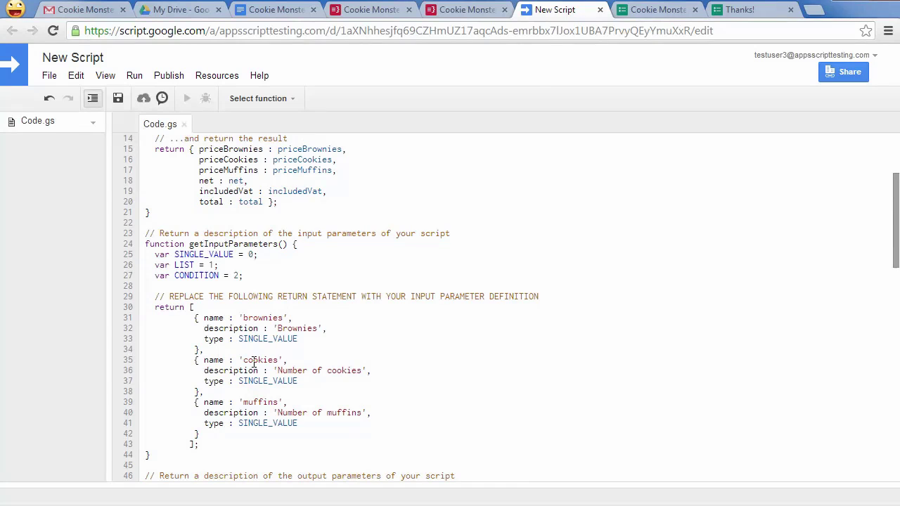
scroll(256, 415, "down", 5)
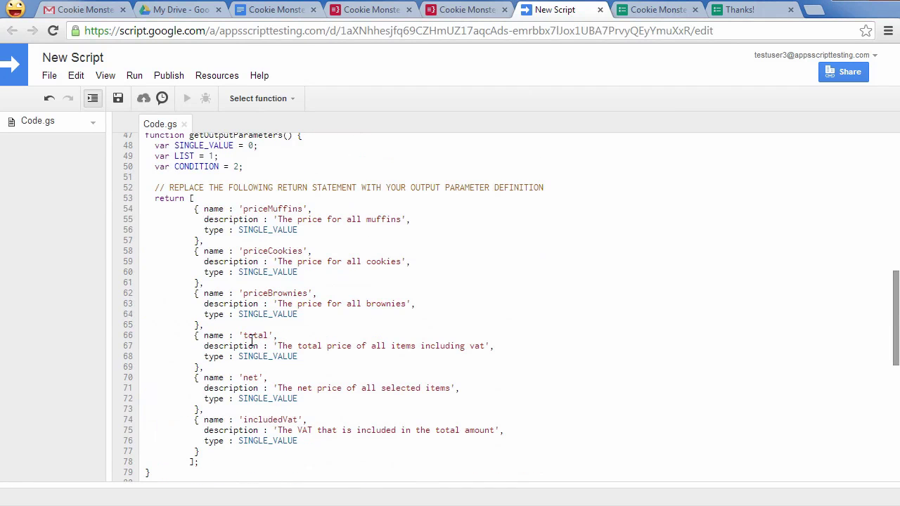
left_click(466, 10)
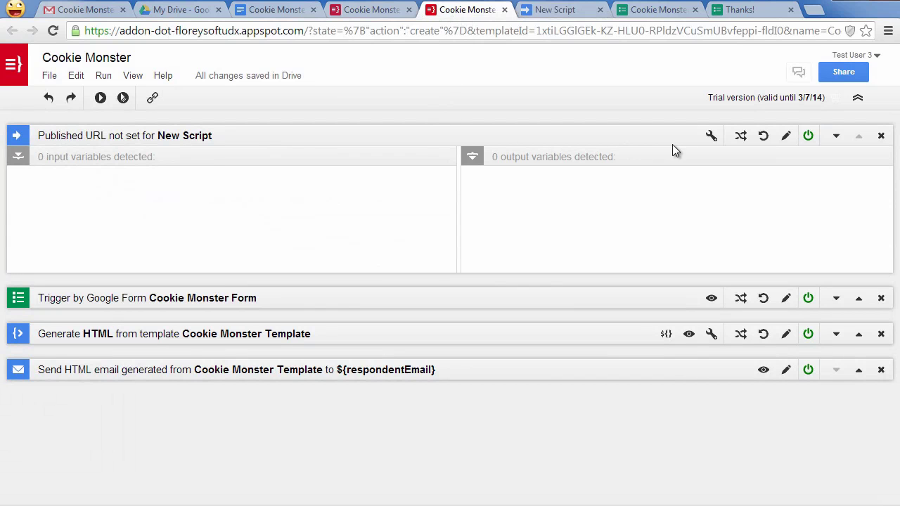
left_click(711, 135)
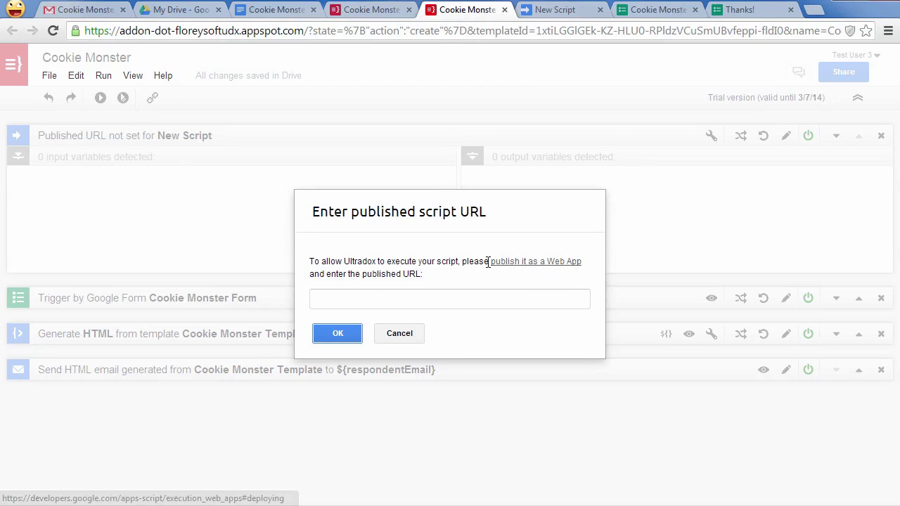
left_click(563, 12)
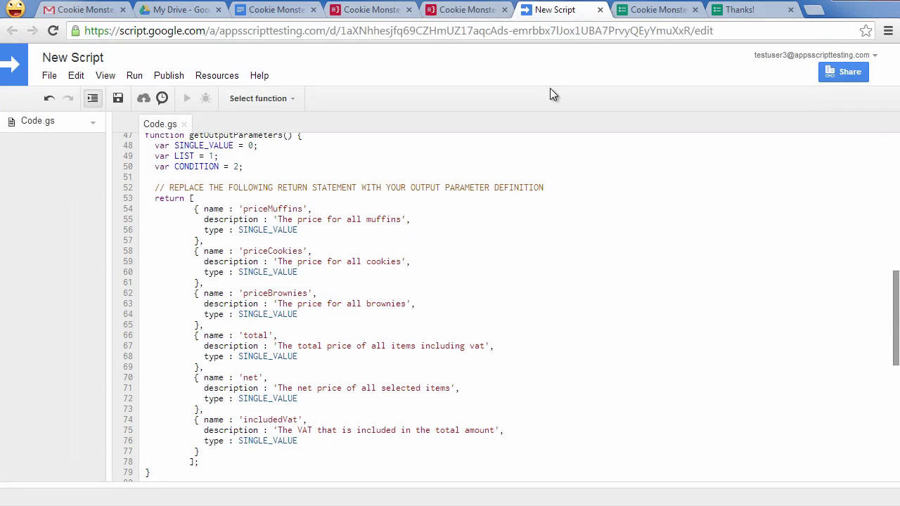
- Rename the script project to 'Cookie Monster Calculator'
left_click(63, 56)
type("Cookie Monster Calculator")
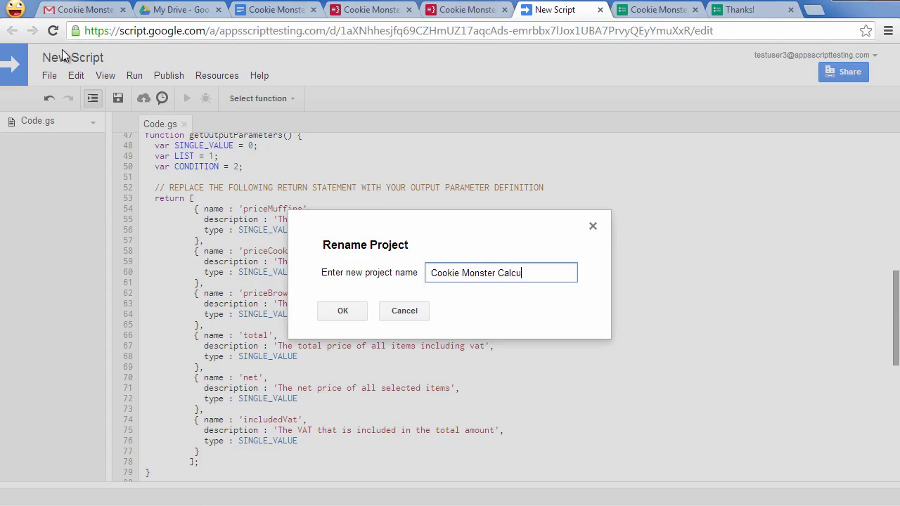
key("Return")
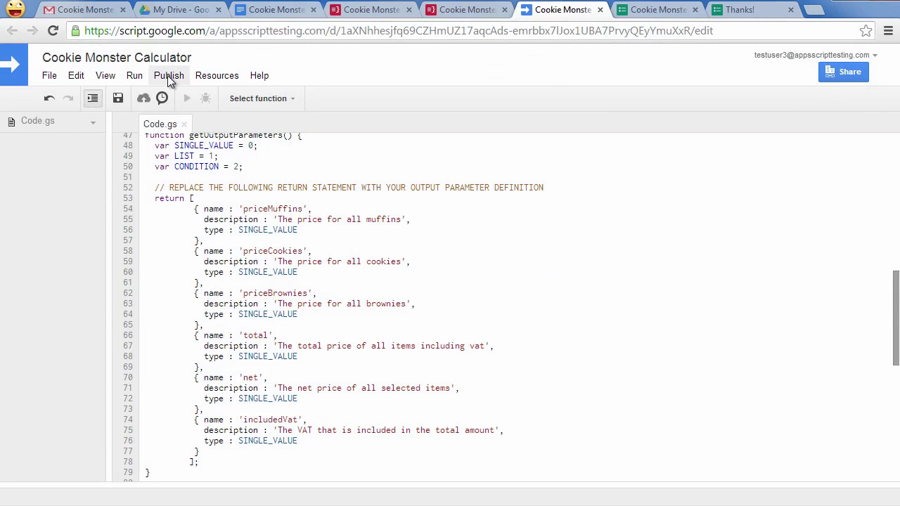
- Deploy the script as a web app saved as version 1 and copy its web app URL
left_click(169, 76)
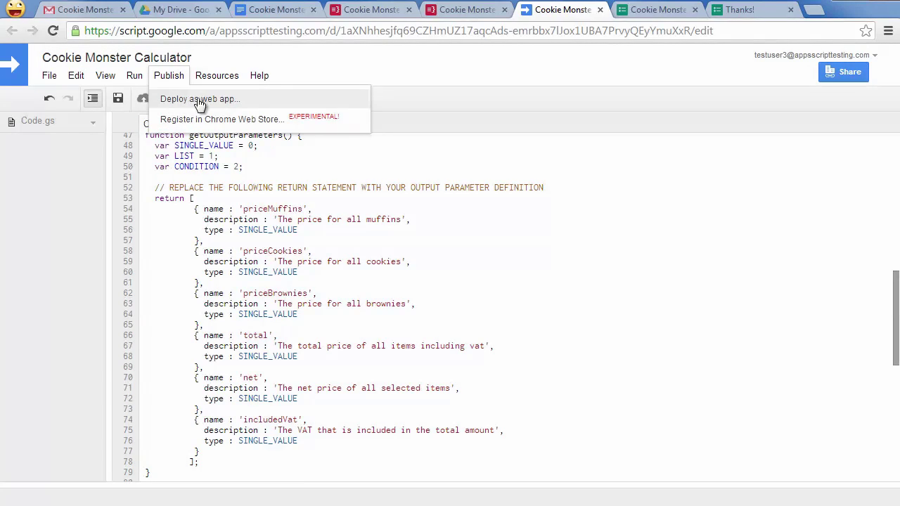
left_click(175, 100)
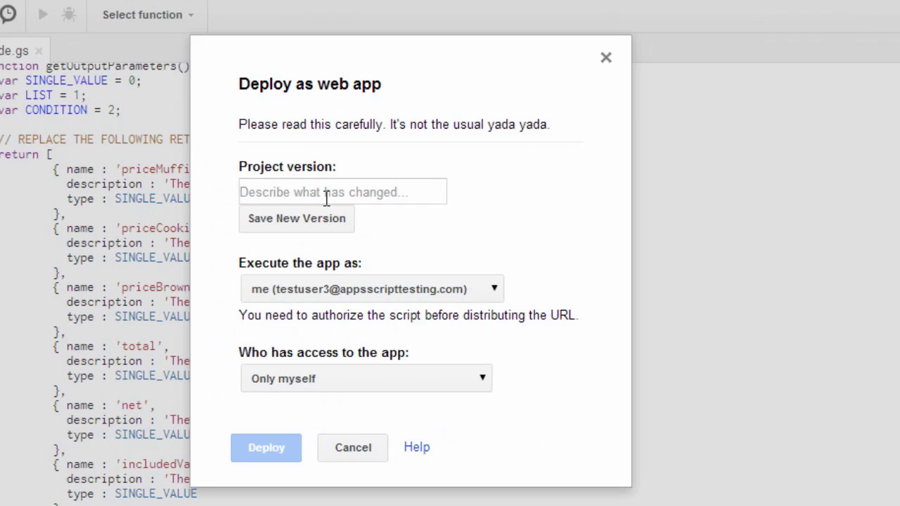
left_click(362, 193)
type("1")
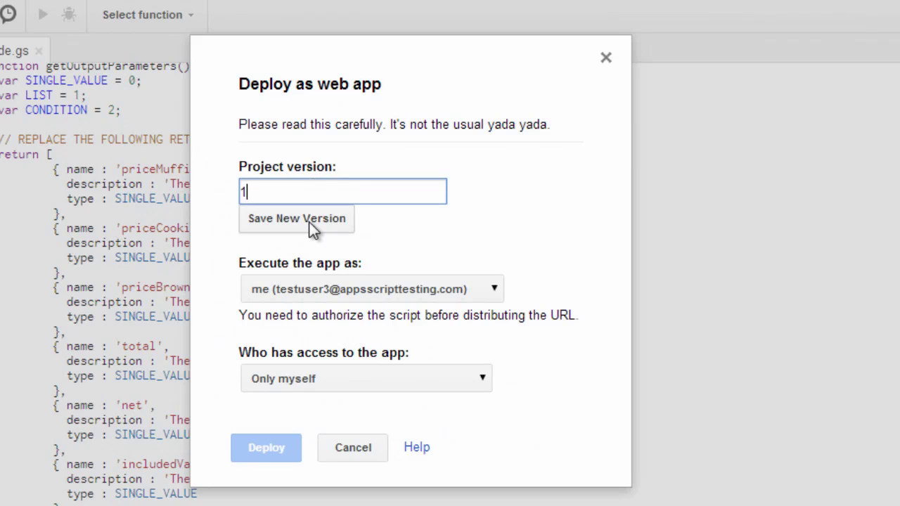
left_click(309, 222)
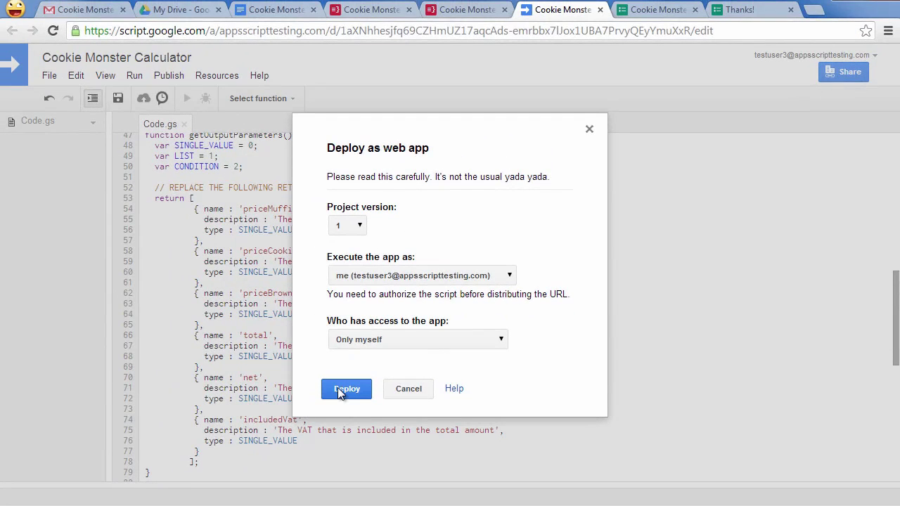
left_click(346, 389)
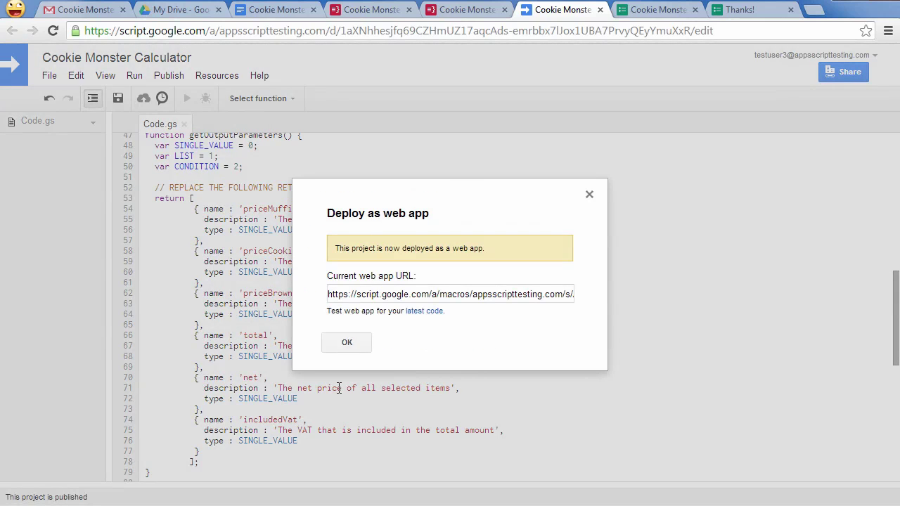
triple_click(400, 296)
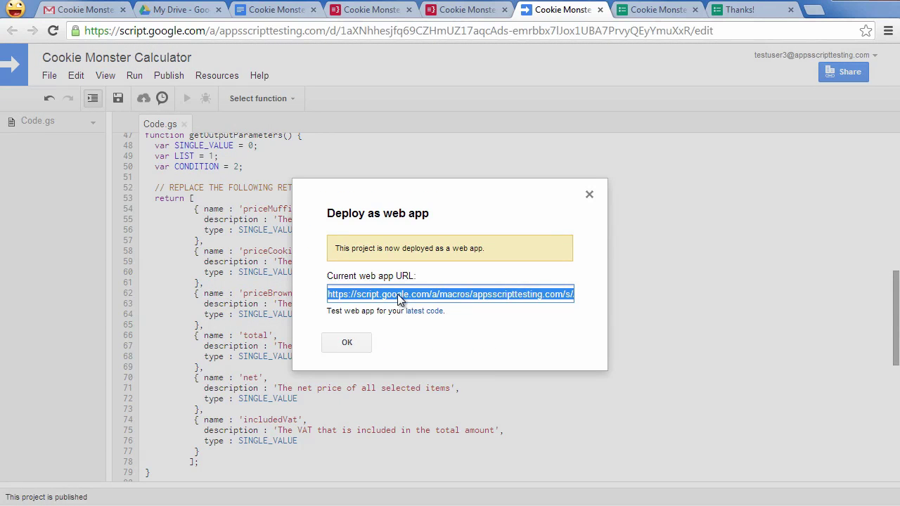
left_click(346, 343)
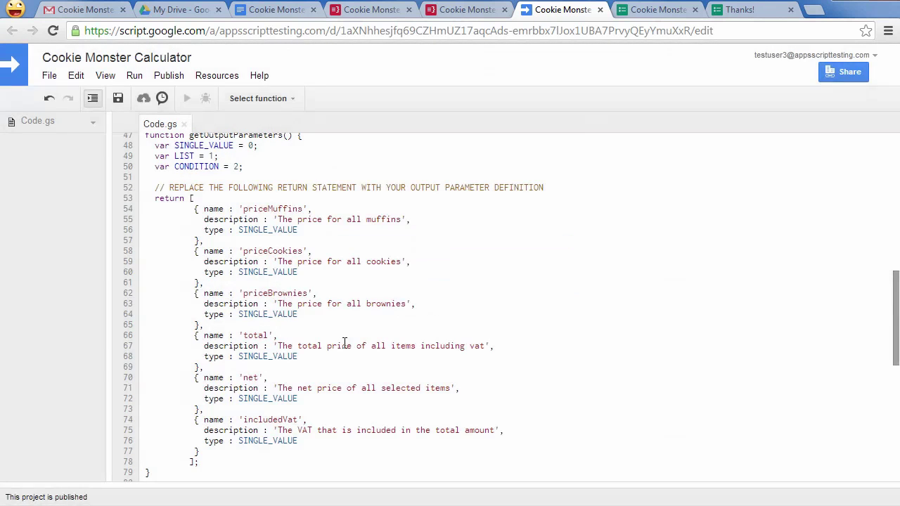
- Paste the copied web app URL as the script step's published script URL
left_click(470, 9)
left_click(392, 303)
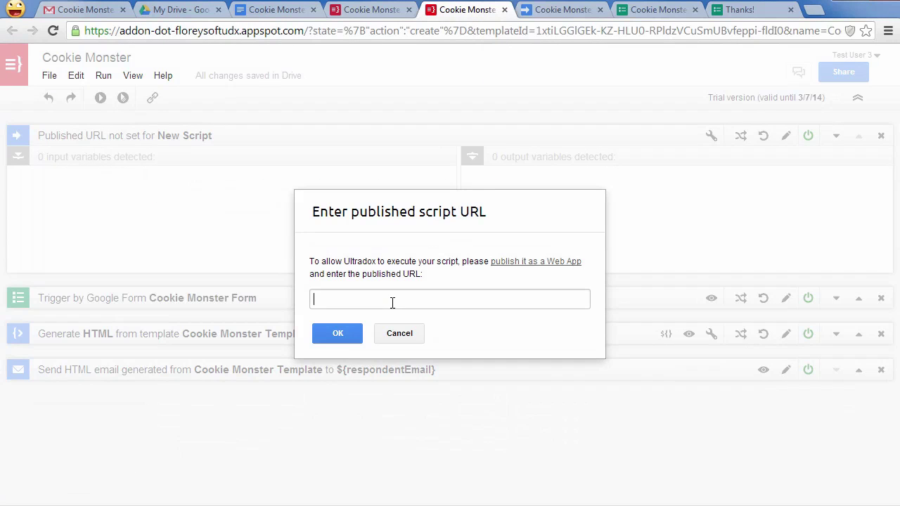
key("ctrl+v")
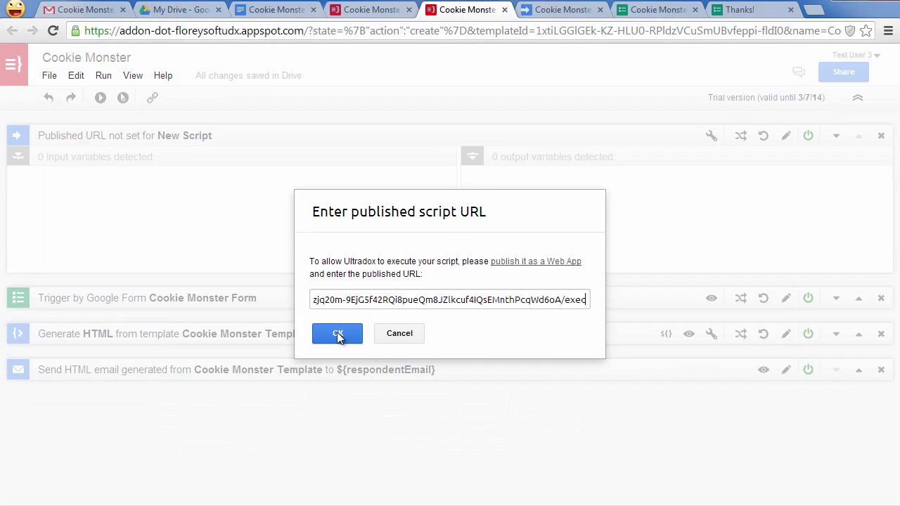
left_click(337, 333)
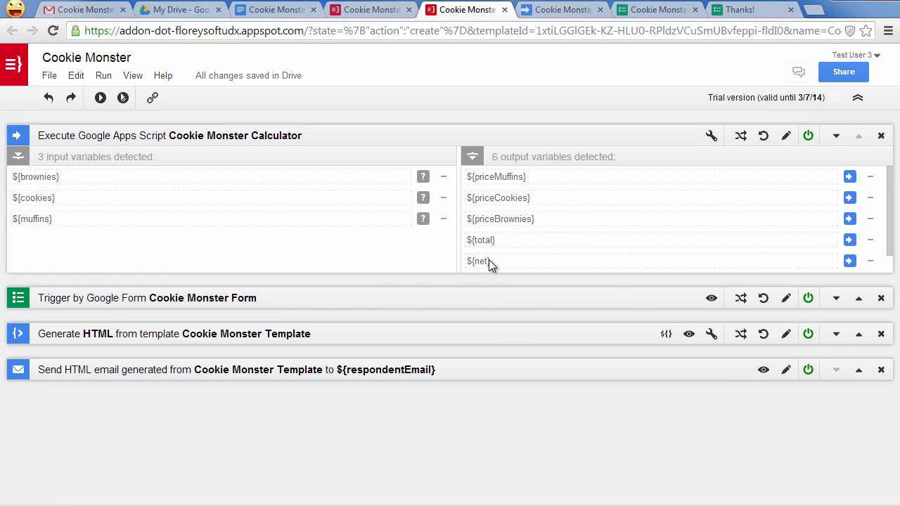
- Move the Calculator step up to follow the form trigger and collapse it
left_click(837, 137)
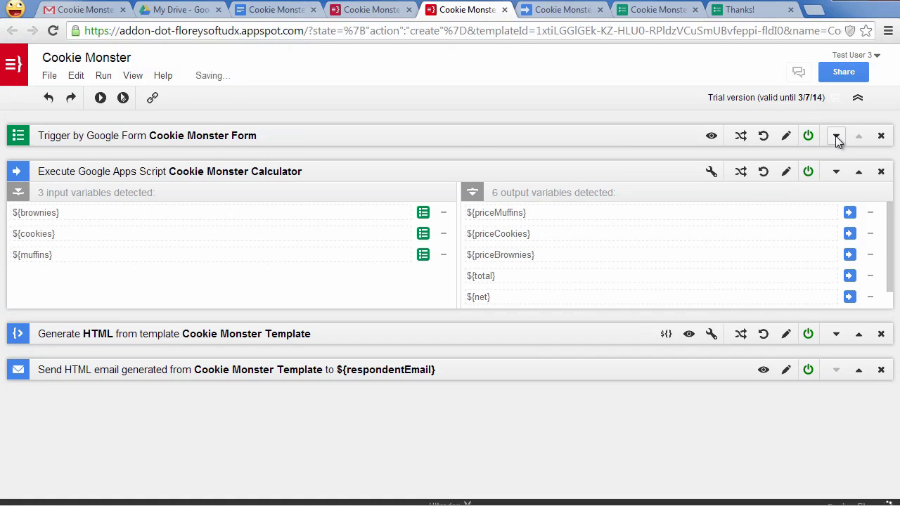
left_click(19, 171)
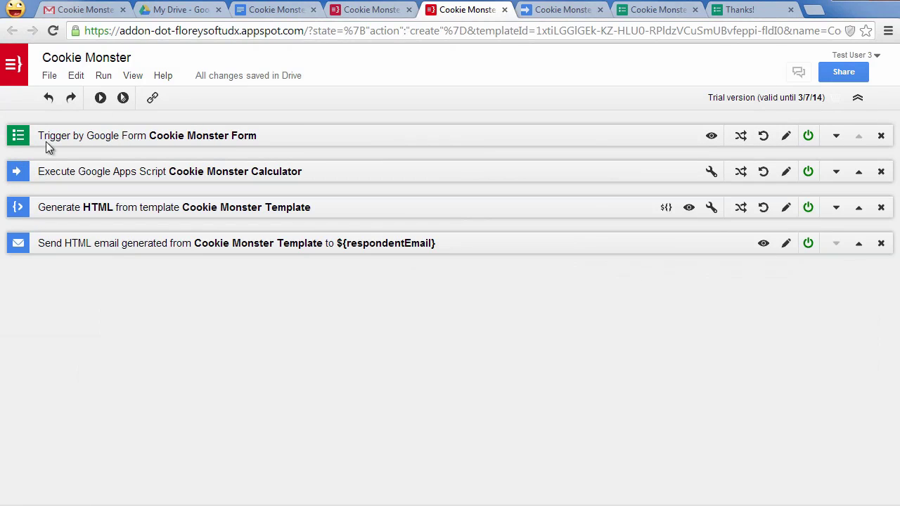
left_click(49, 76)
mouse_move(64, 118)
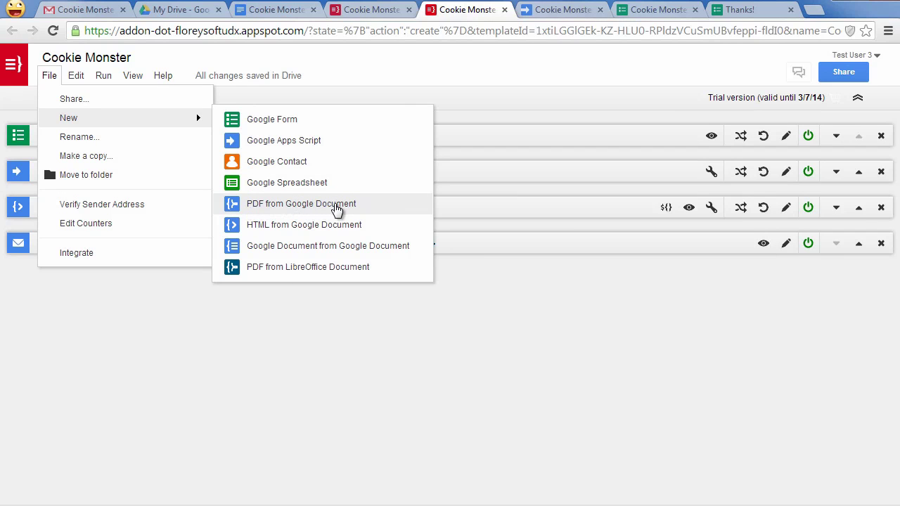
- Add a PDF-from-Google-document step and name its new template 'Cookie Monster Invoice'
left_click(336, 208)
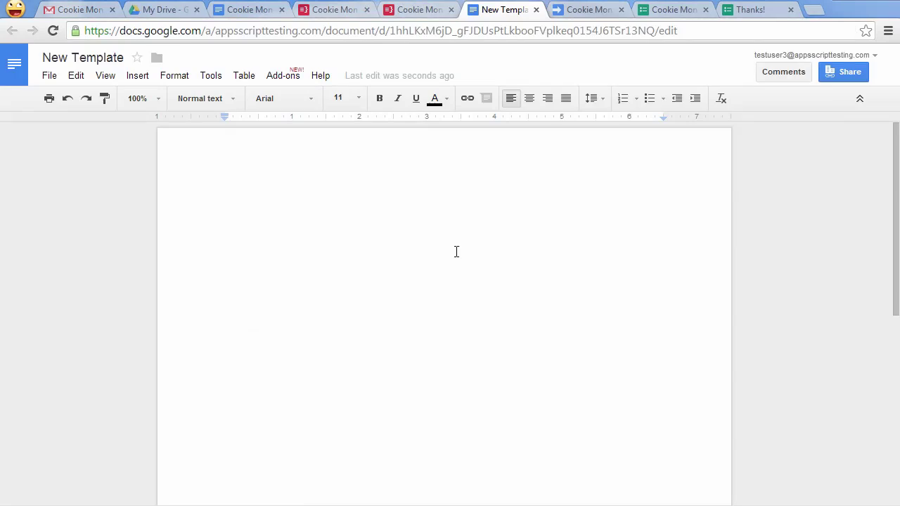
left_click(83, 60)
type("Cookie Mo")
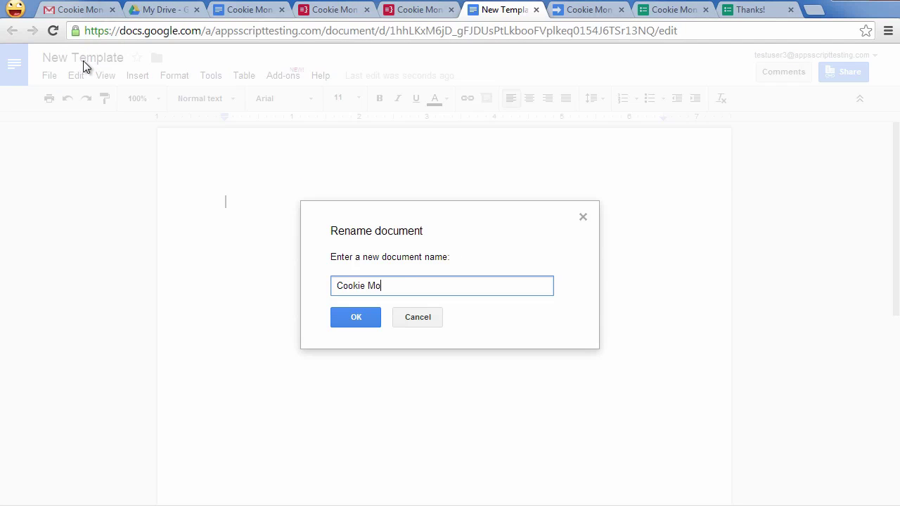
type("nster Invoice")
key("Return")
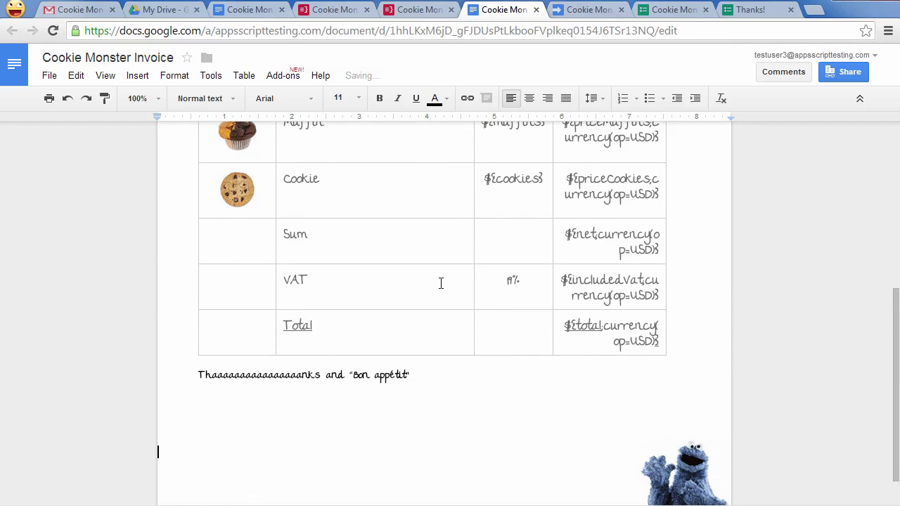
- Move the Cookie Monster image to the page bottom and place the cursor after 'Invoice'
scroll(668, 414, "down", 1)
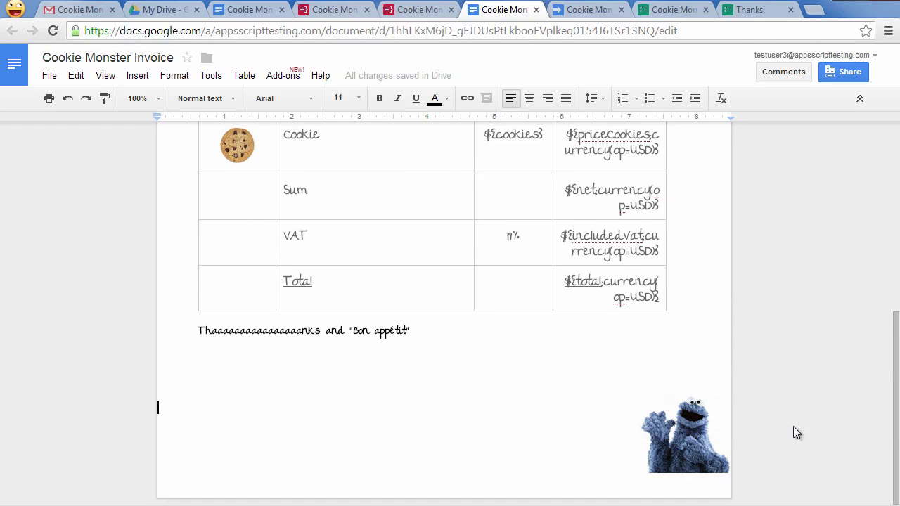
left_click(691, 445)
left_click_drag(690, 445, 690, 464)
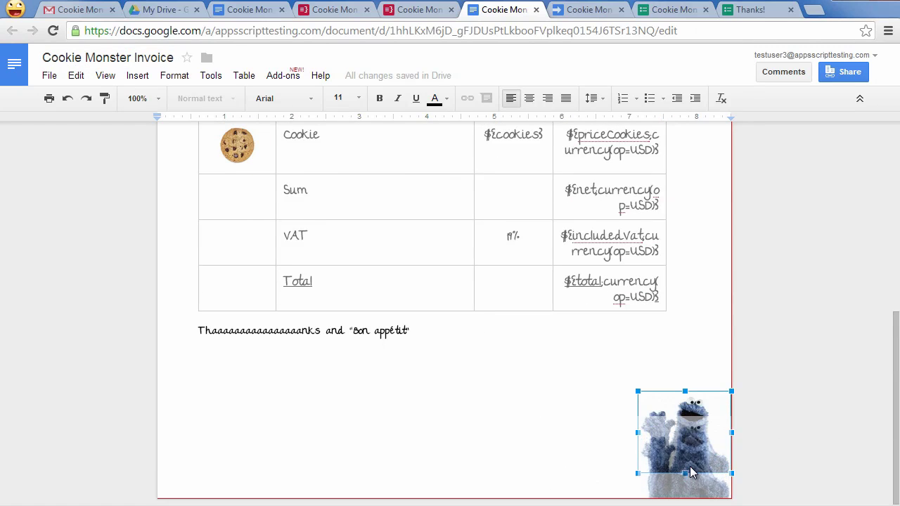
left_click(689, 355)
scroll(689, 356, "up", 3)
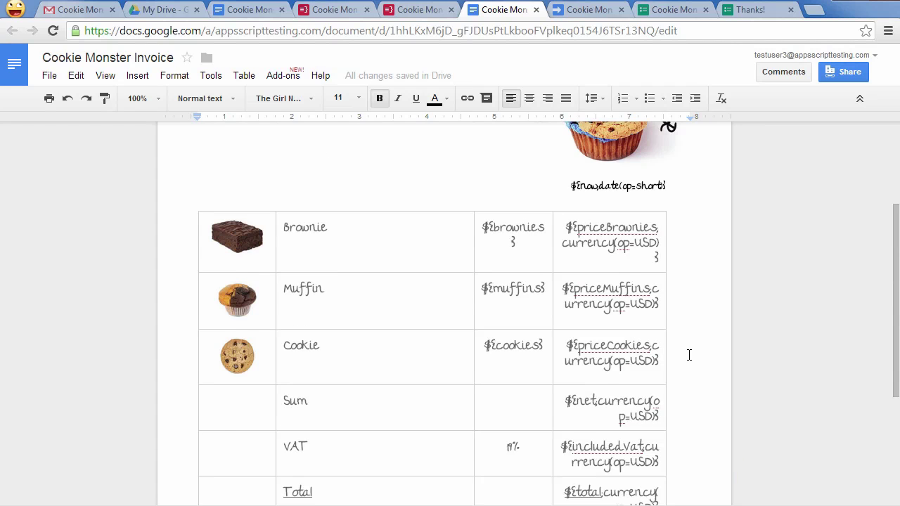
scroll(690, 355, "up", 3)
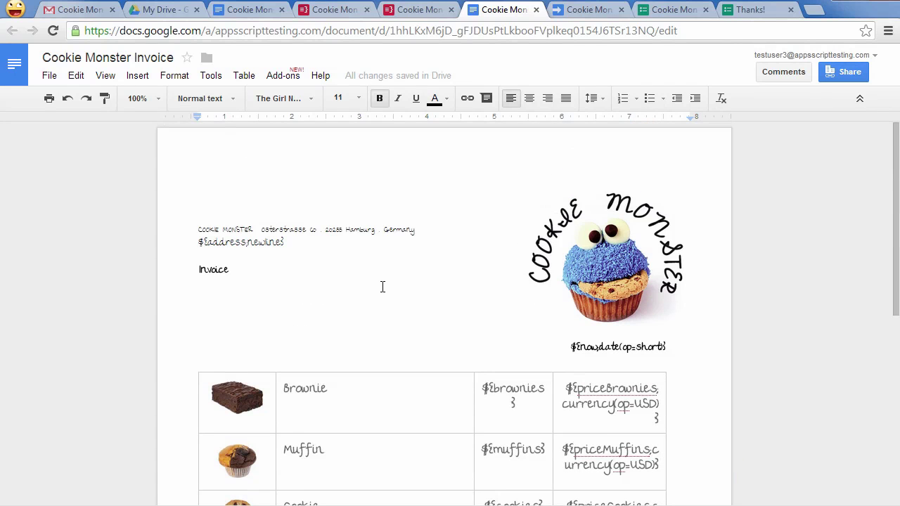
left_click(383, 280)
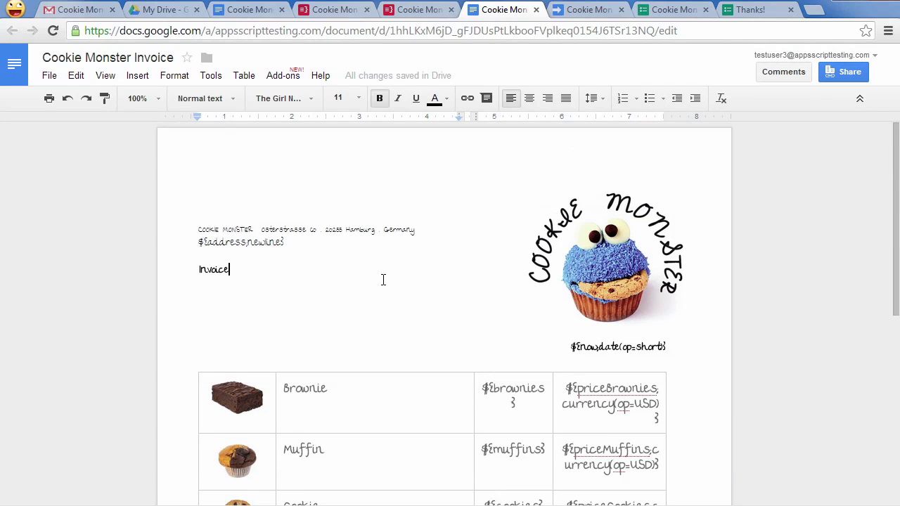
- Reload the PDF step to detect the invoice's 11 inputs and move it above Send HTML email
left_click(418, 11)
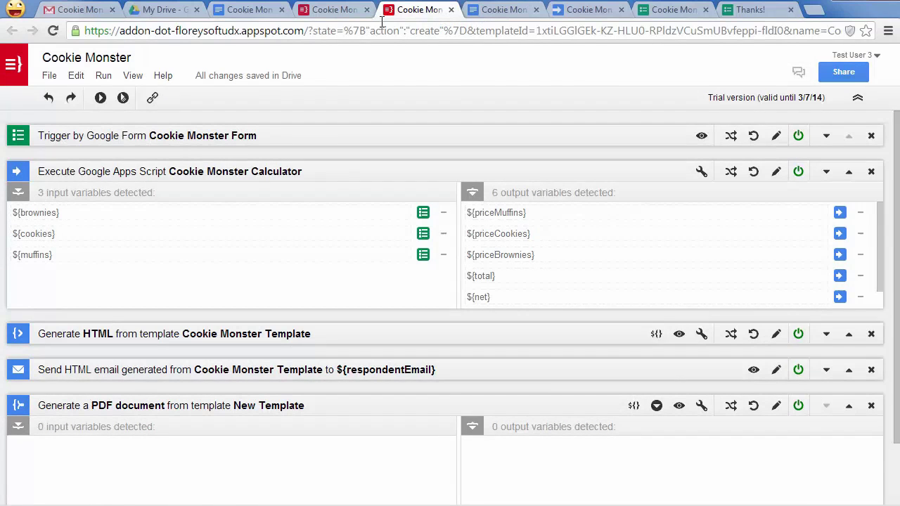
left_click(753, 407)
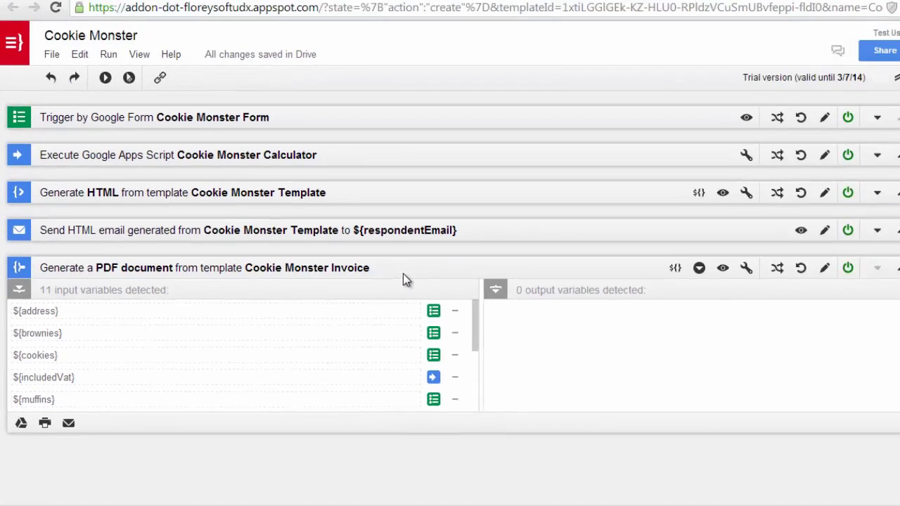
left_click_drag(403, 273, 406, 220)
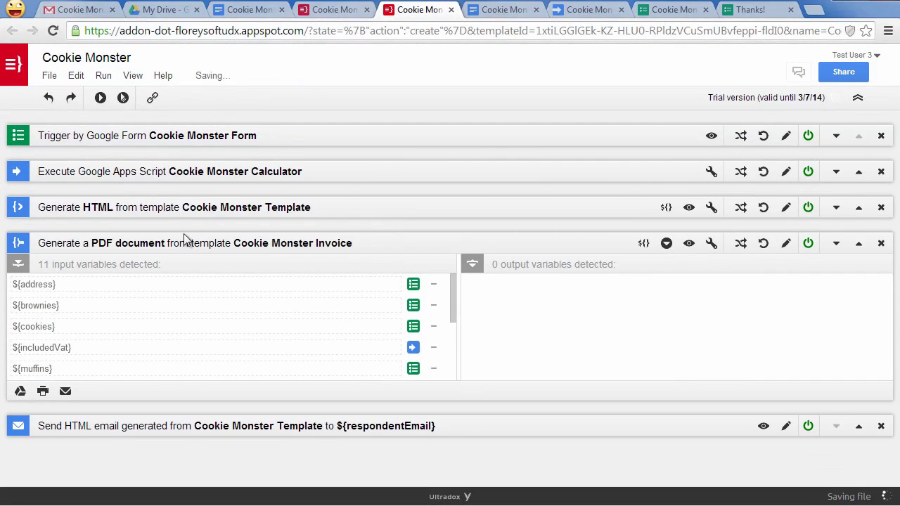
left_click(19, 243)
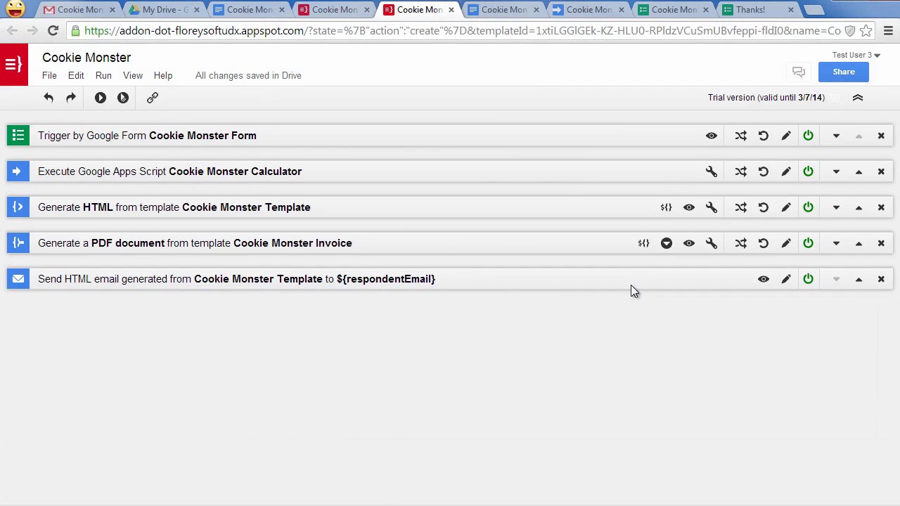
- Attach the Cookie Monster Invoice PDF to the email as 'Invoice' and save the step
left_click(785, 279)
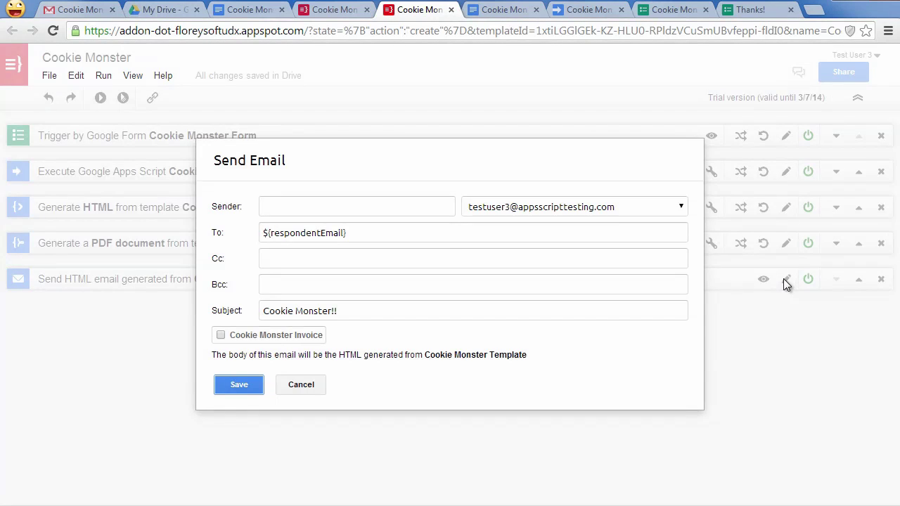
left_click(221, 336)
left_click(283, 341)
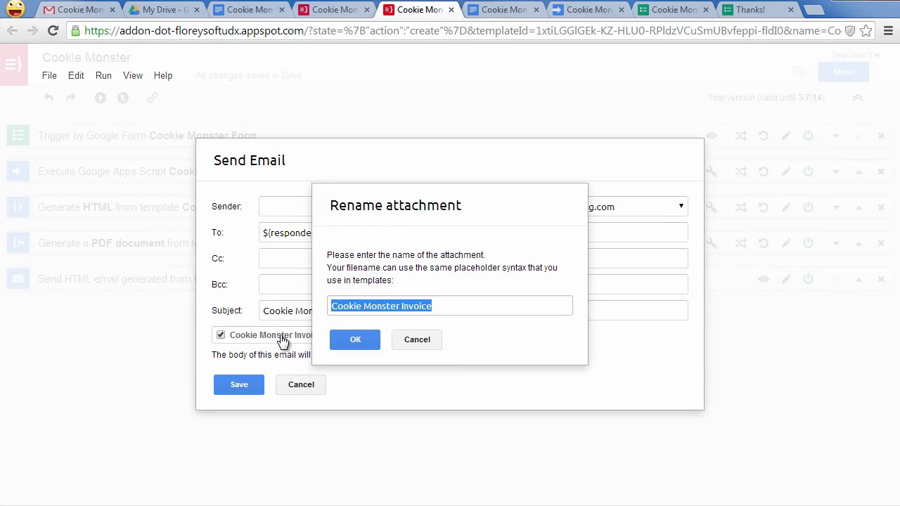
type("Invoice")
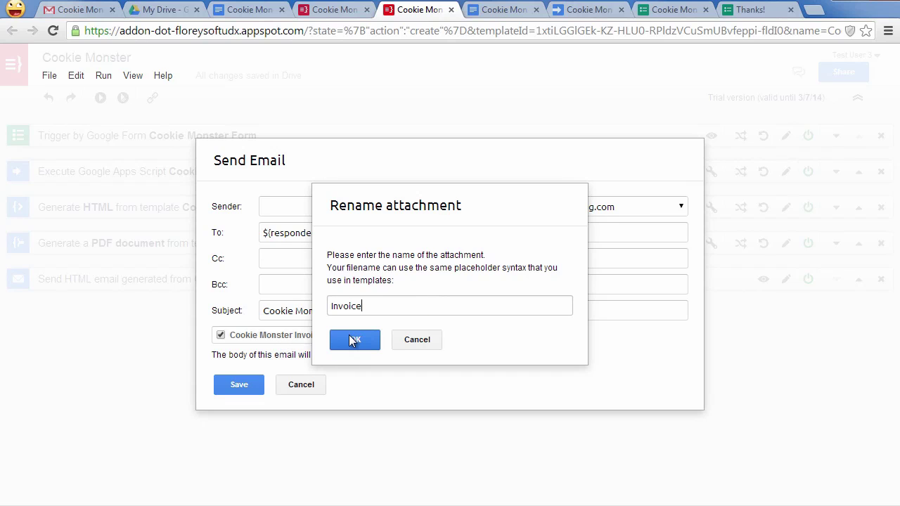
left_click(351, 338)
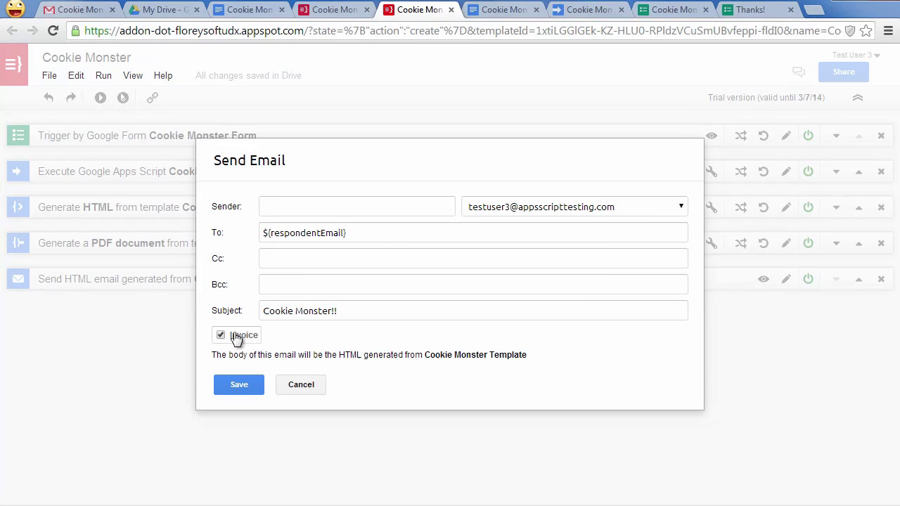
left_click(234, 385)
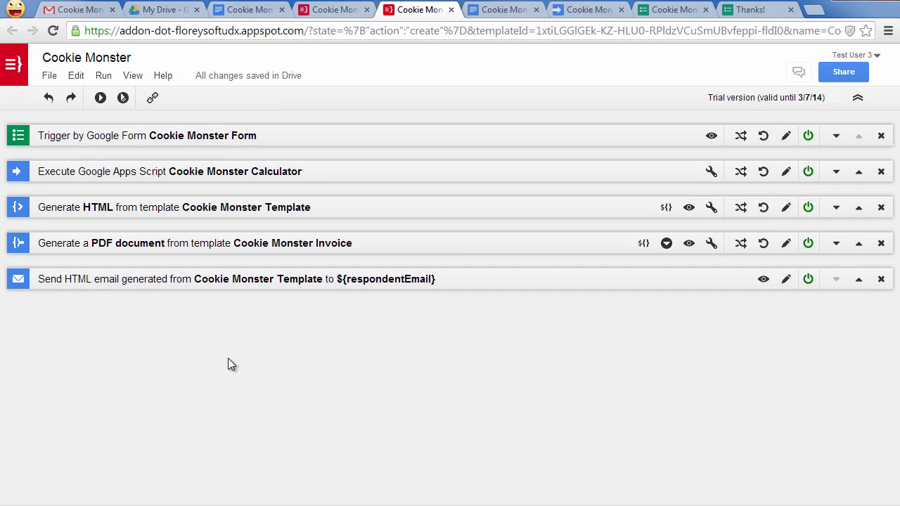
- Open the Ultradox Template Editor sidebar from Add-ons in the Cookie Monster Invoice doc
left_click(505, 11)
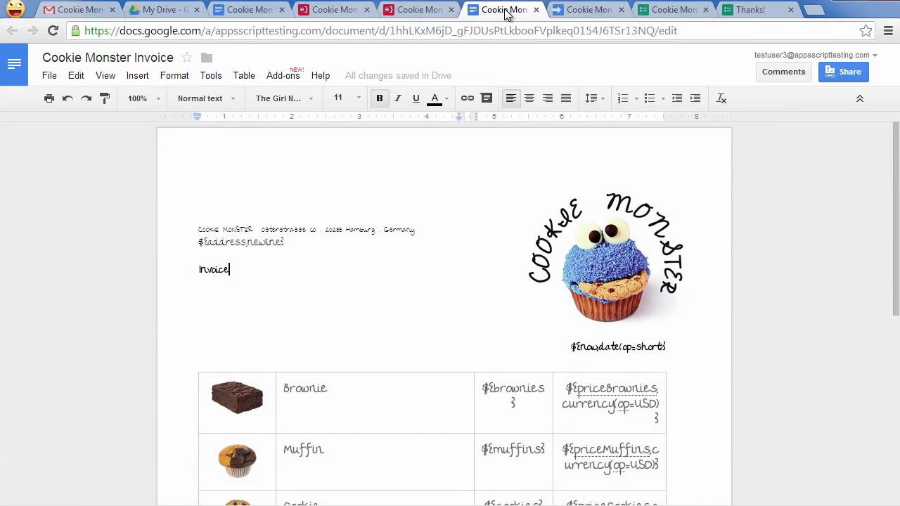
left_click(285, 76)
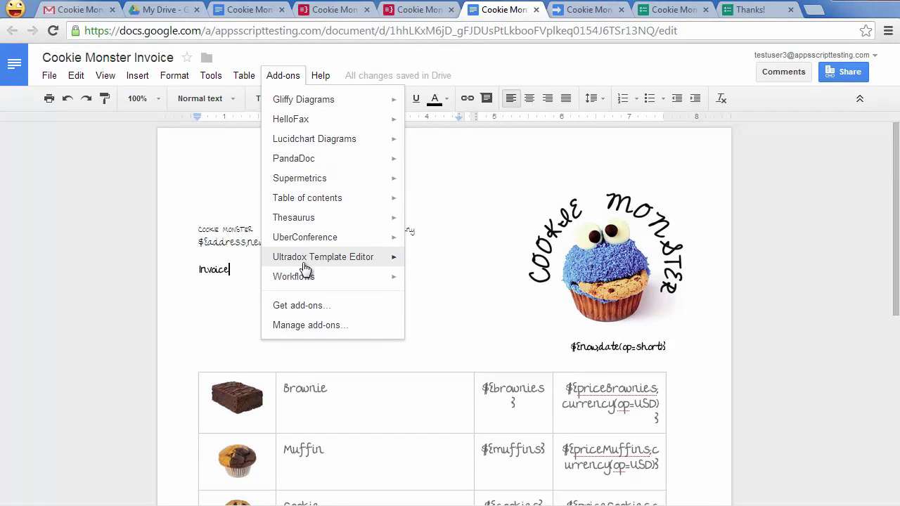
mouse_move(309, 257)
left_click(457, 260)
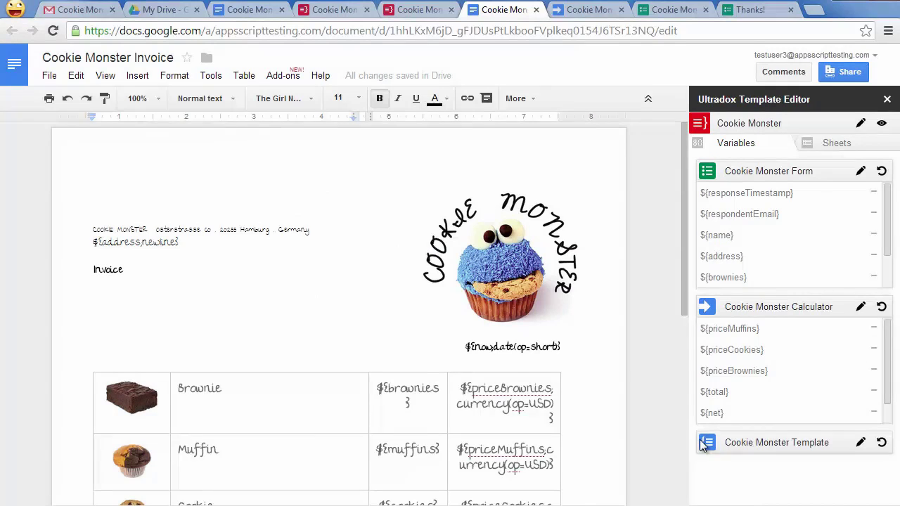
- Return to the Cookie Order Form, complete the customer's name, and submit the order again
left_click(756, 12)
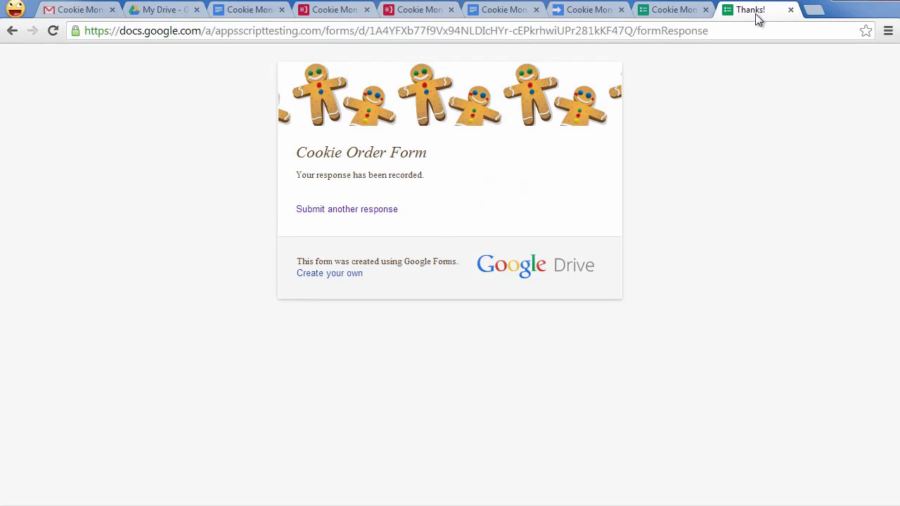
left_click(12, 32)
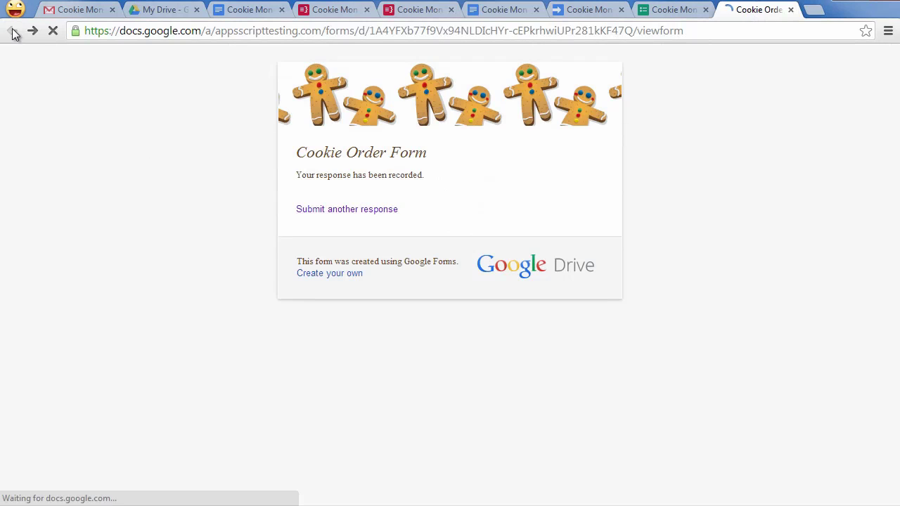
scroll(179, 203, "up", 2)
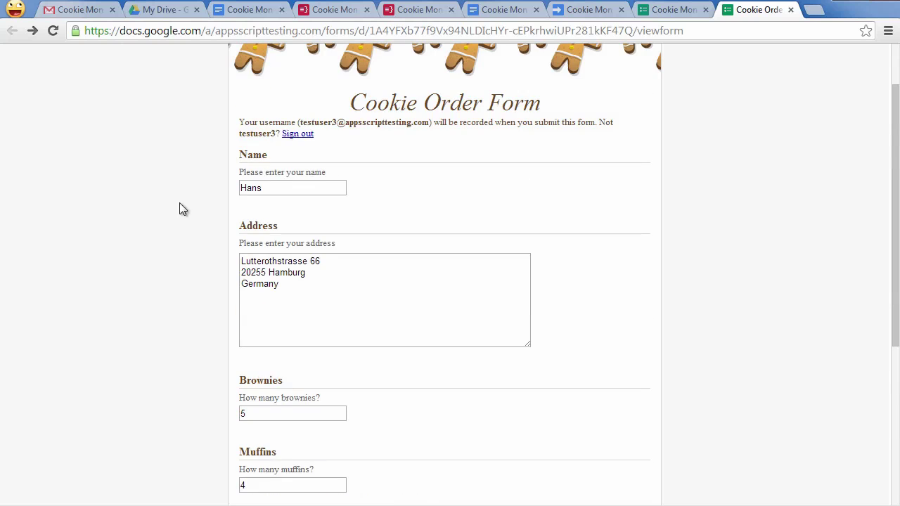
left_click(313, 187)
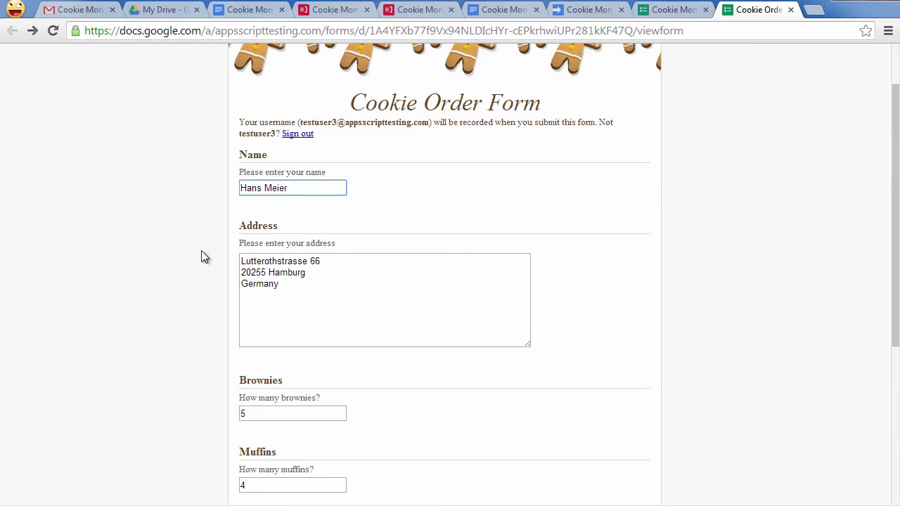
scroll(190, 253, "down", 3)
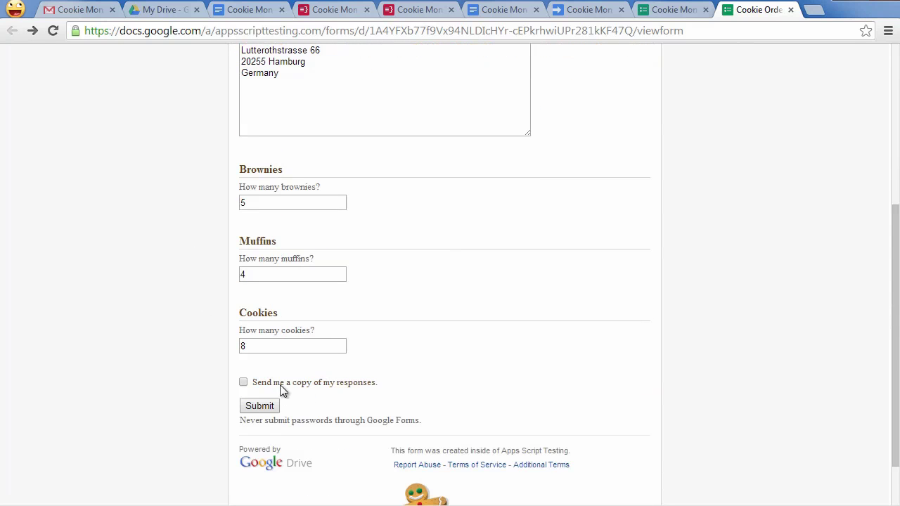
left_click(259, 407)
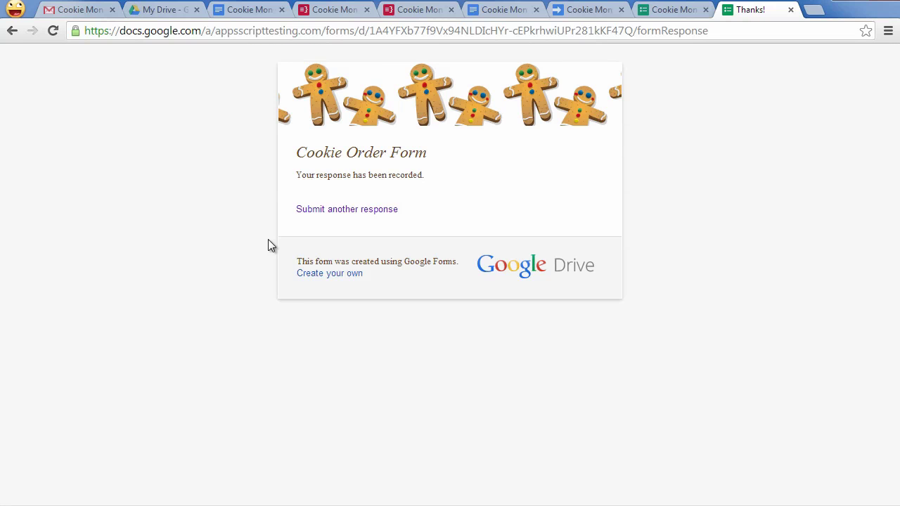
- Refresh Gmail and read the new Cookie Monster!! email for 5 brownies, 4 muffins, 8 cakes
left_click(77, 9)
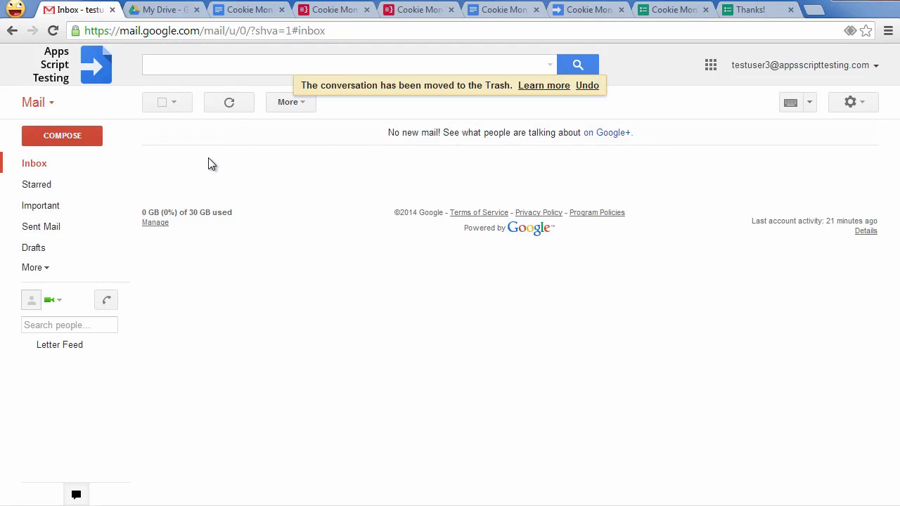
left_click(232, 106)
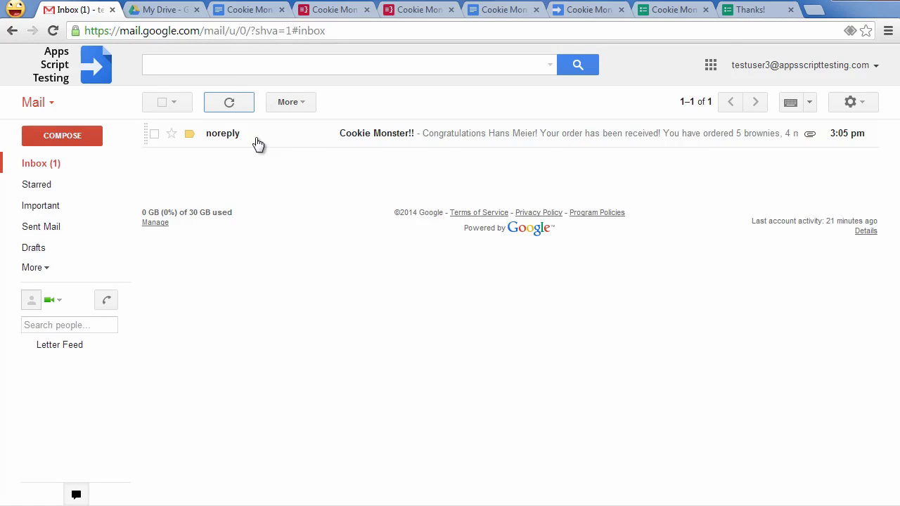
left_click(457, 139)
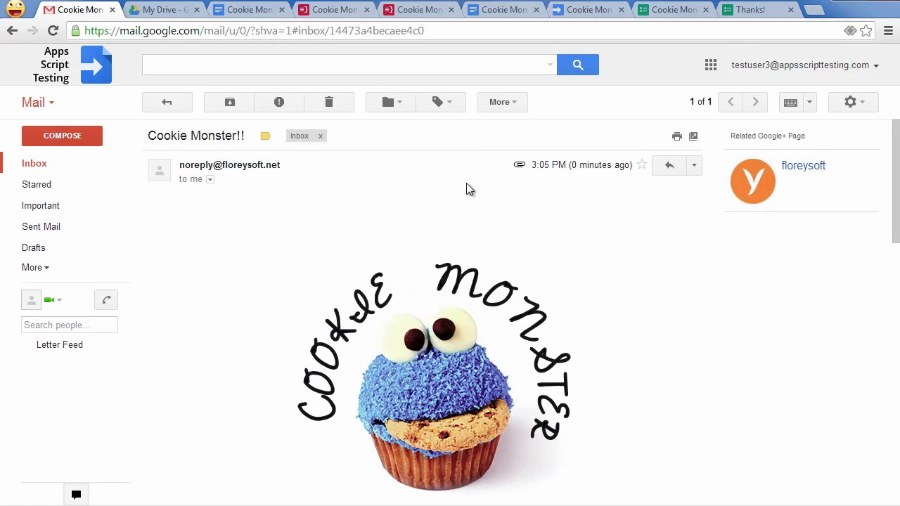
scroll(625, 297, "down", 3)
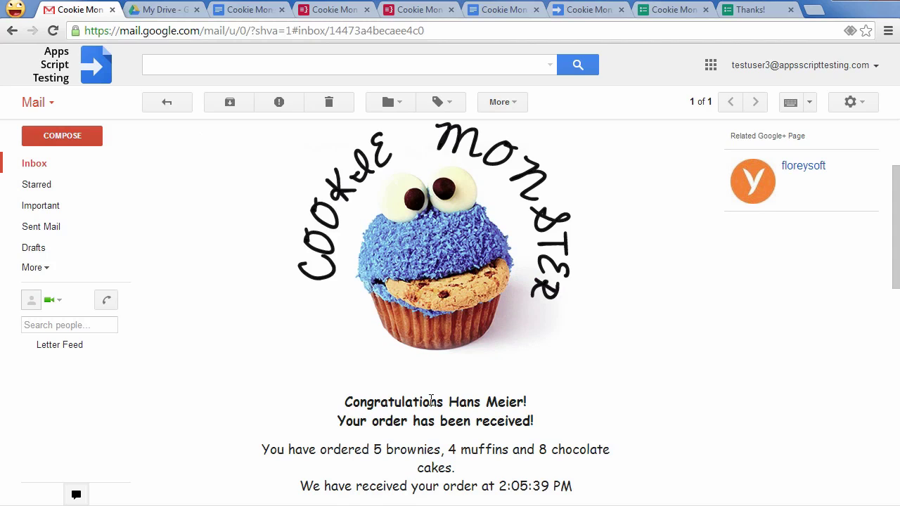
scroll(518, 400, "down", 3)
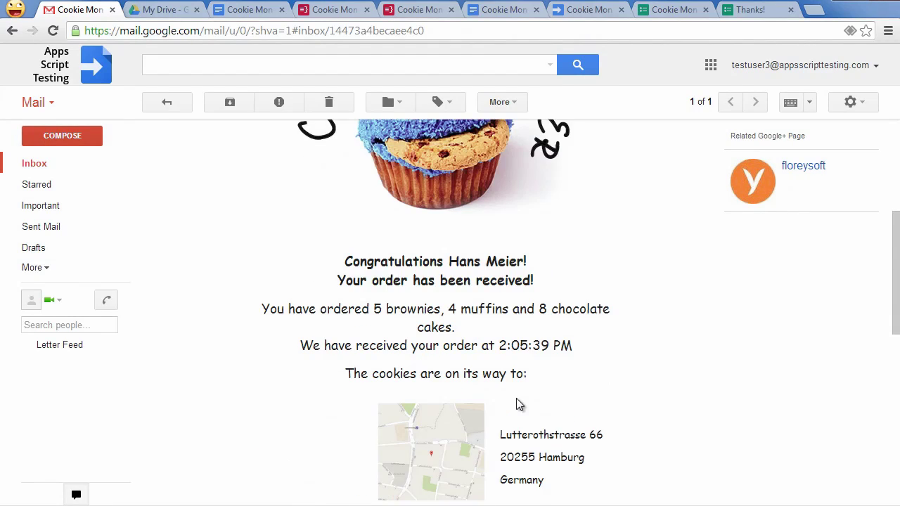